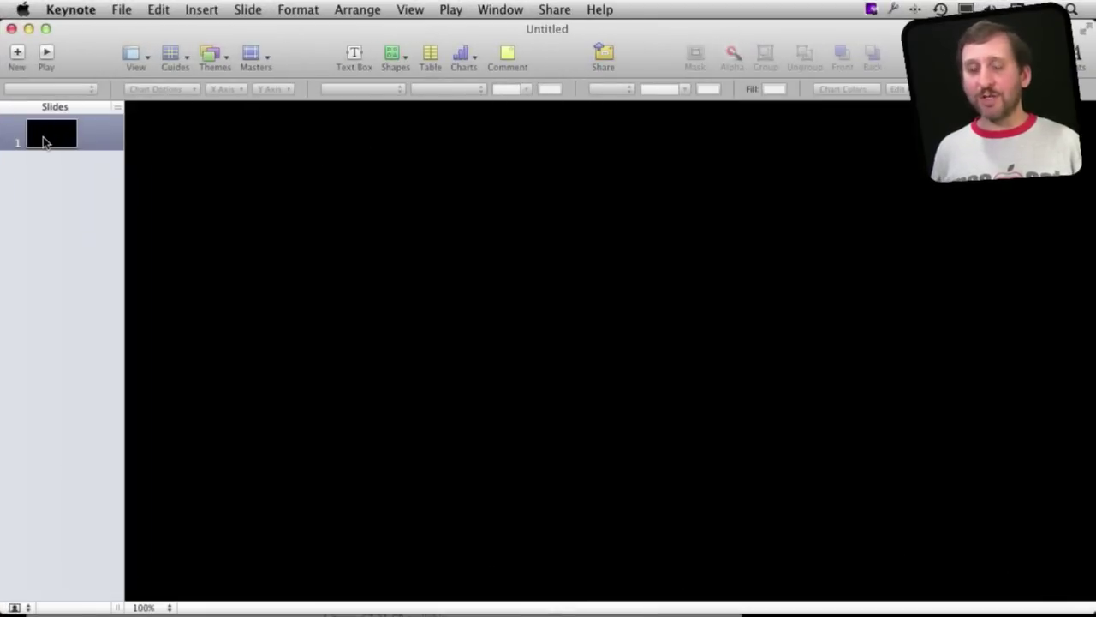
# Keep the blank slide layout and insert a column chart
pyautogui.click(257, 47)
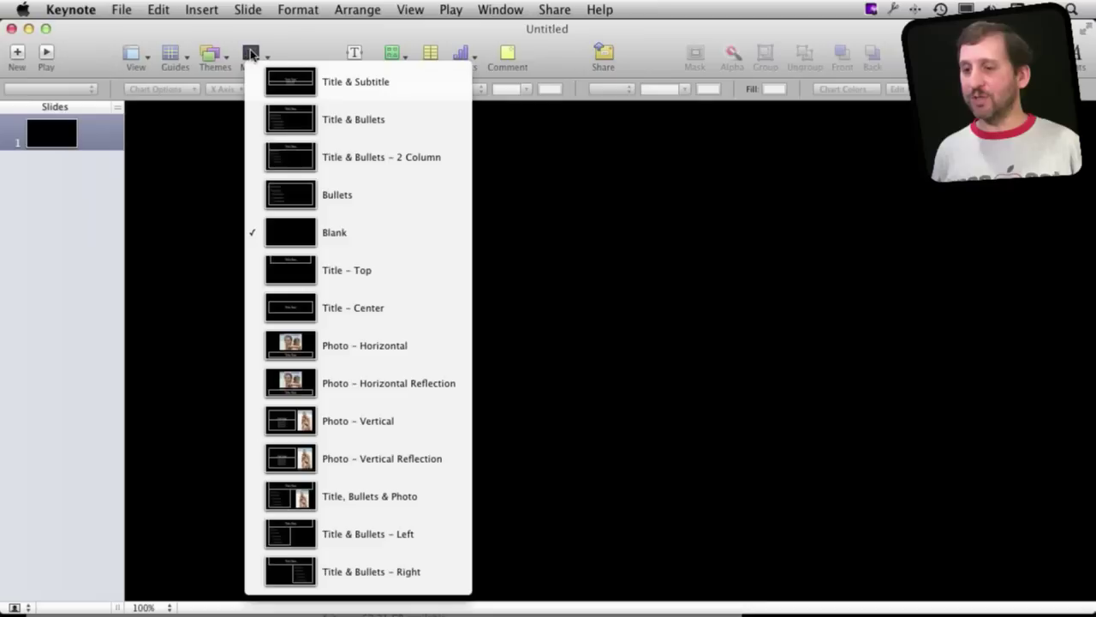
pyautogui.click(286, 232)
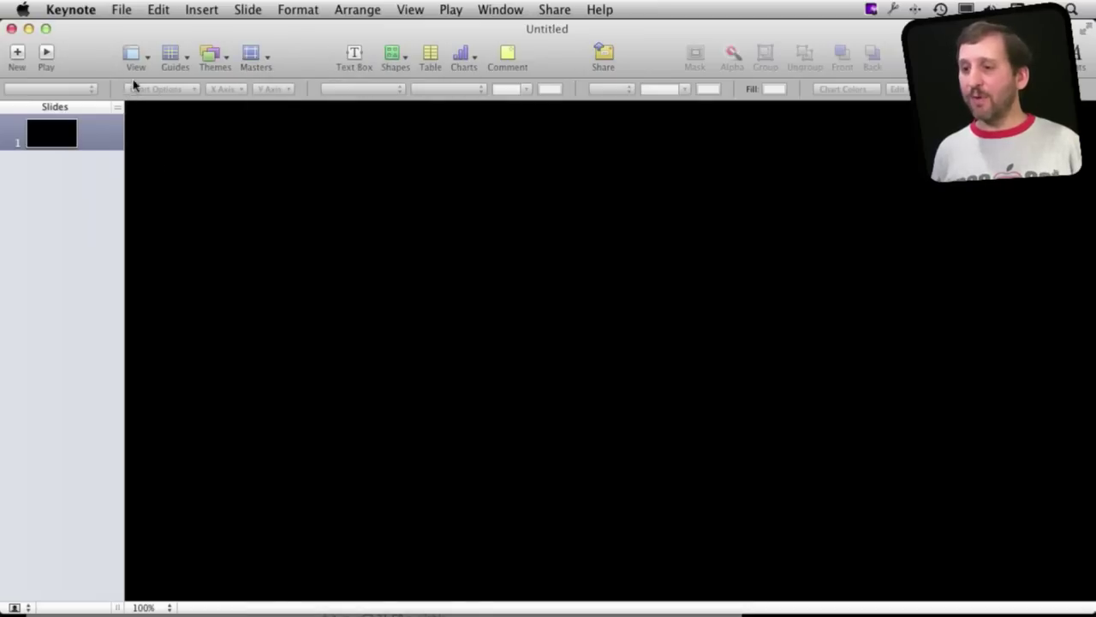
pyautogui.click(202, 9)
pyautogui.moveTo(238, 125)
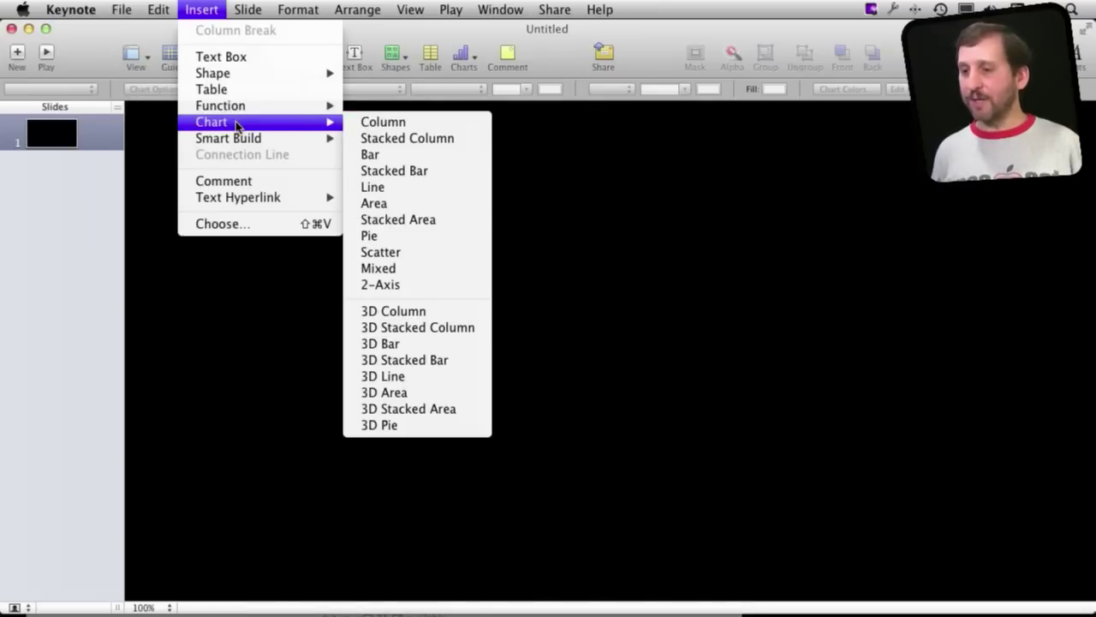
pyautogui.click(394, 129)
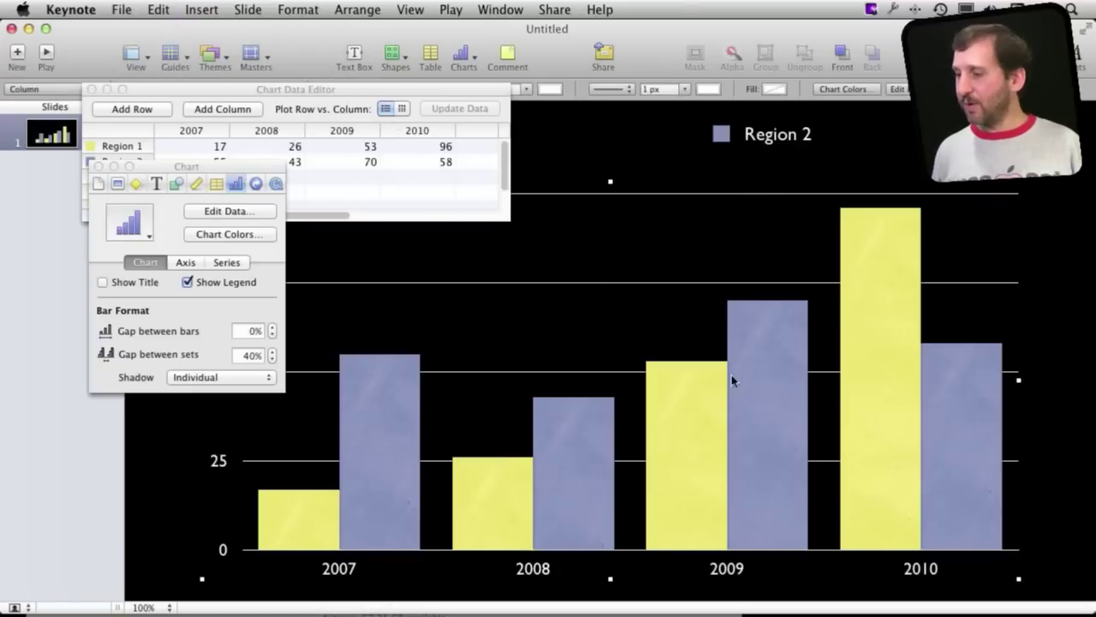
# In the chart data, change Region 1's 2007 value from 17 to 45
pyautogui.click(229, 98)
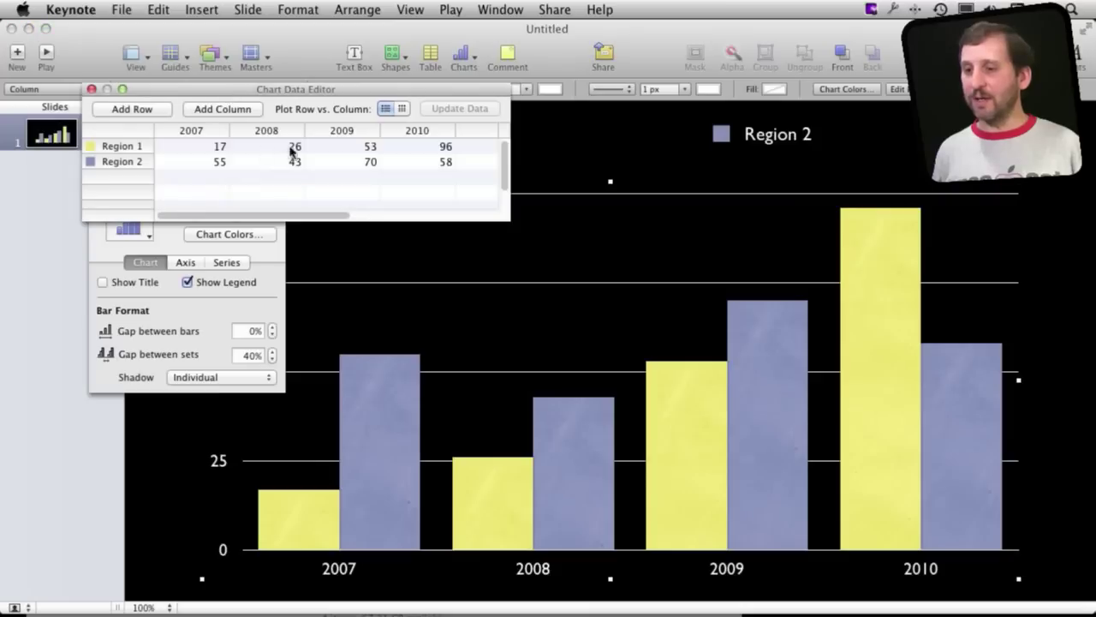
pyautogui.click(224, 147)
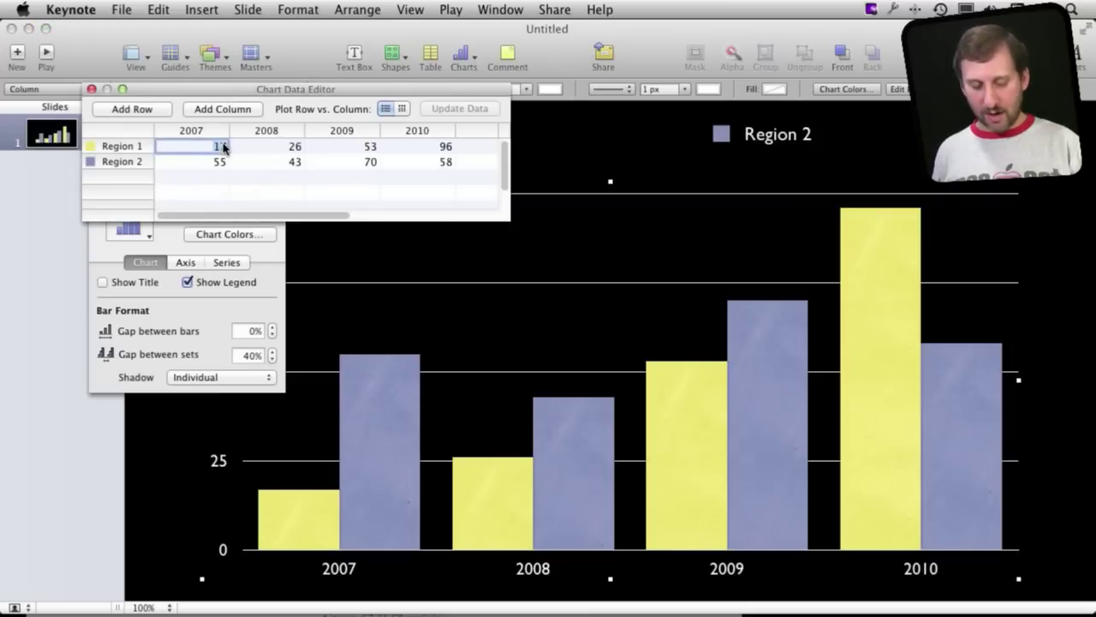
pyautogui.press('Tab')
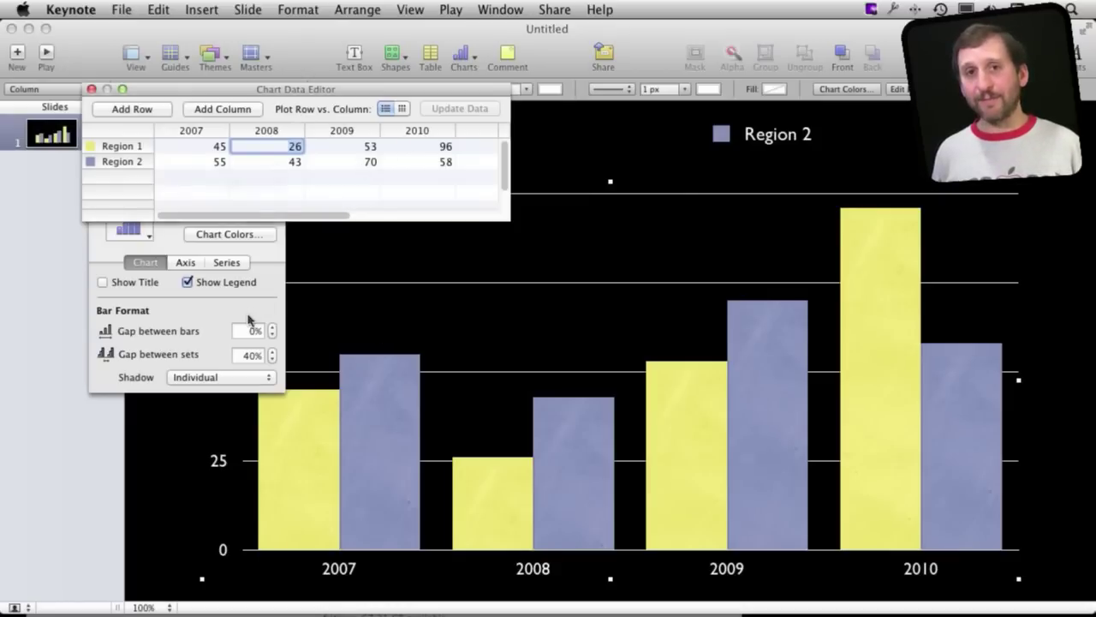
pyautogui.click(775, 290)
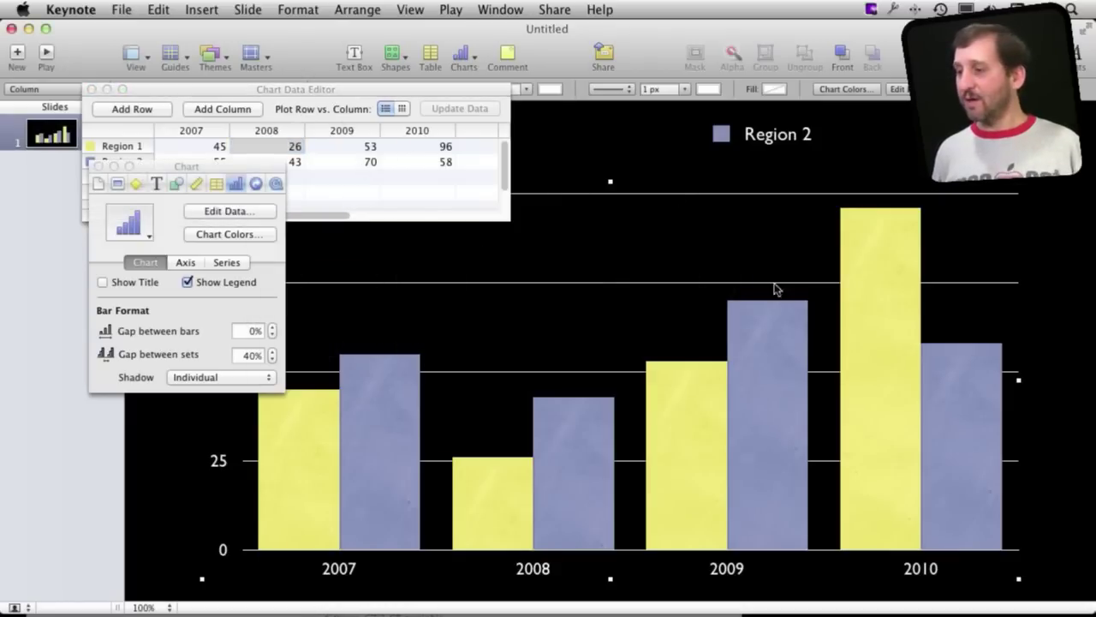
# Close the chart data and give the column chart a Scale build-in, then preview it
pyautogui.click(92, 89)
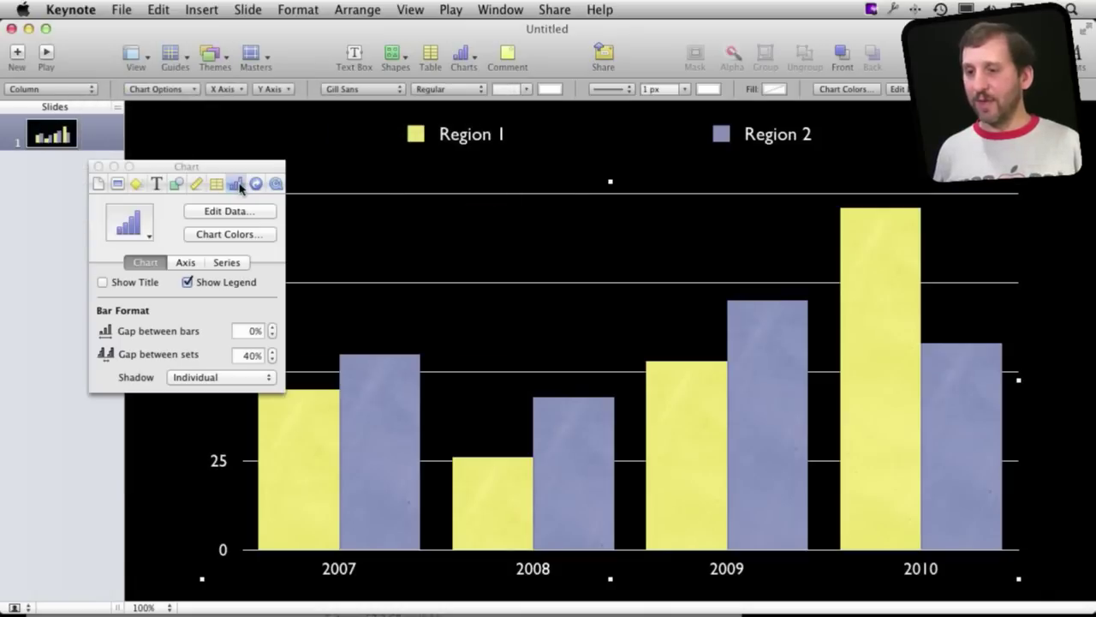
pyautogui.click(138, 184)
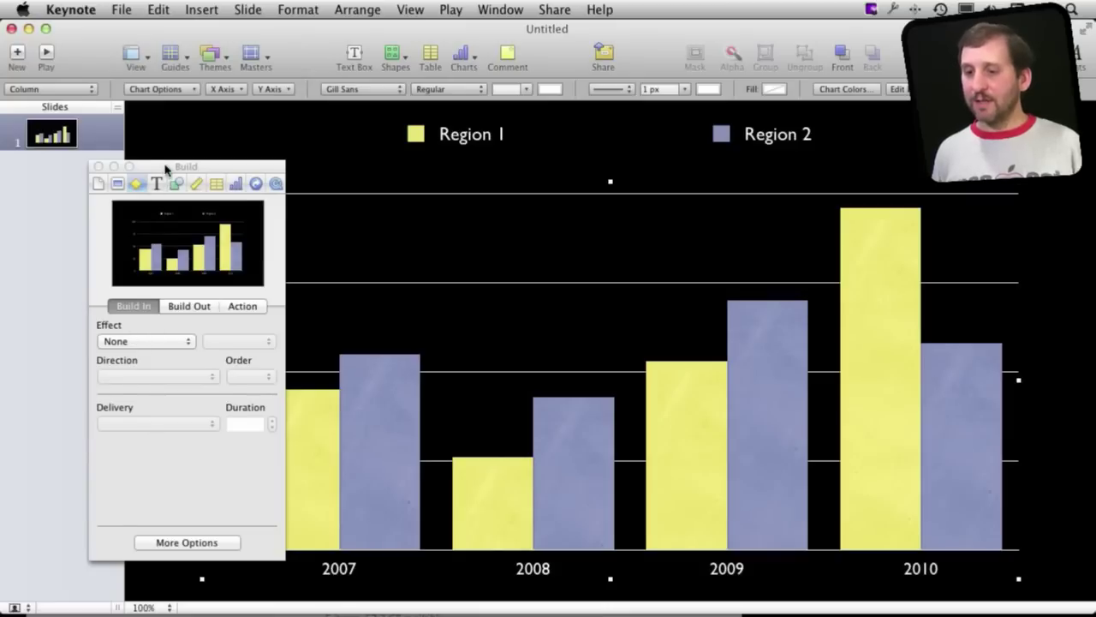
pyautogui.moveTo(165, 168); pyautogui.dragTo(157, 87)
pyautogui.click(137, 260)
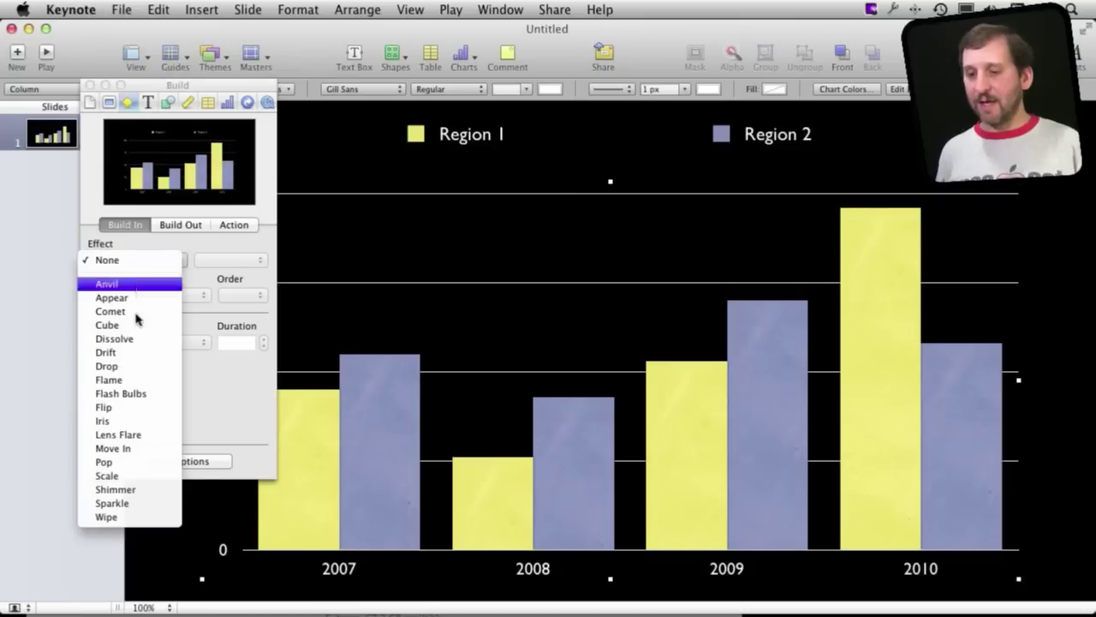
pyautogui.click(126, 476)
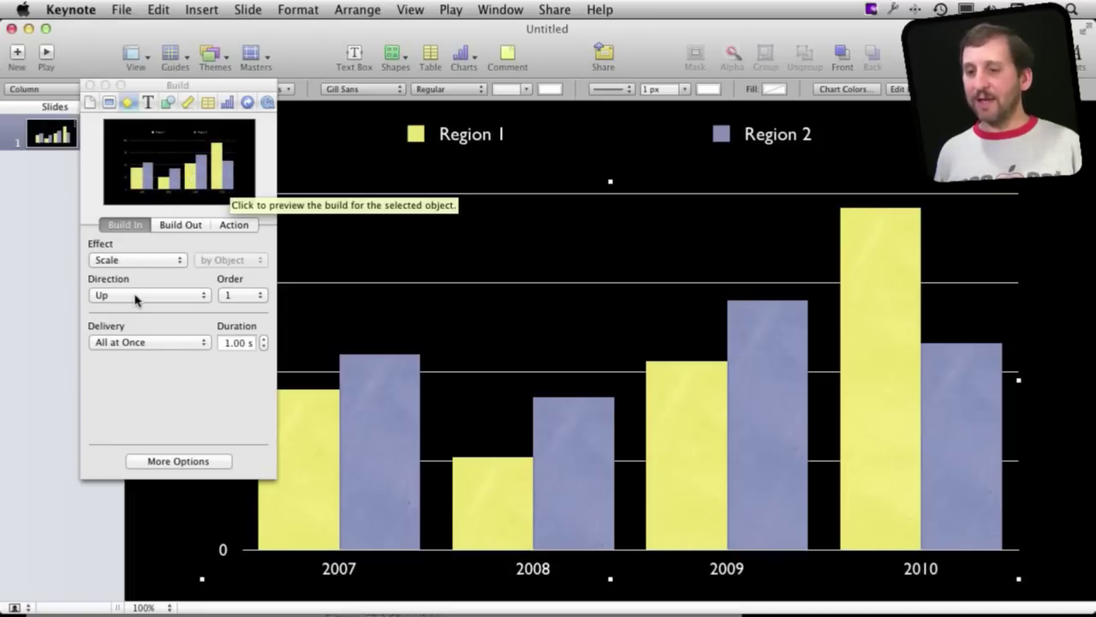
pyautogui.click(158, 176)
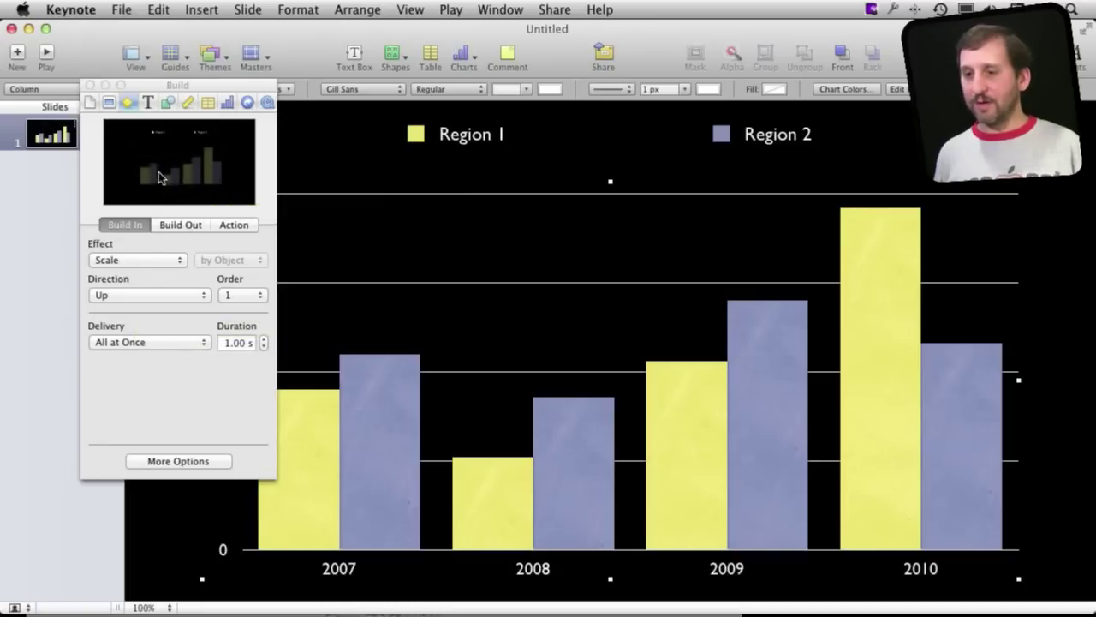
# Set the build delivery to By Element in Series and play the slideshow to check it
pyautogui.click(140, 344)
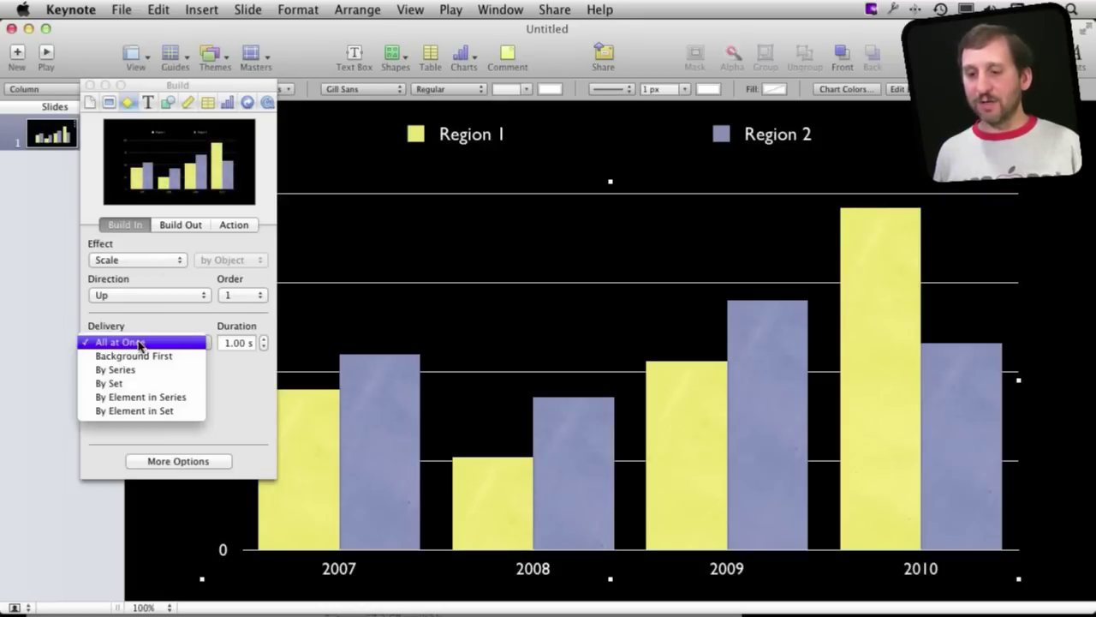
pyautogui.click(137, 369)
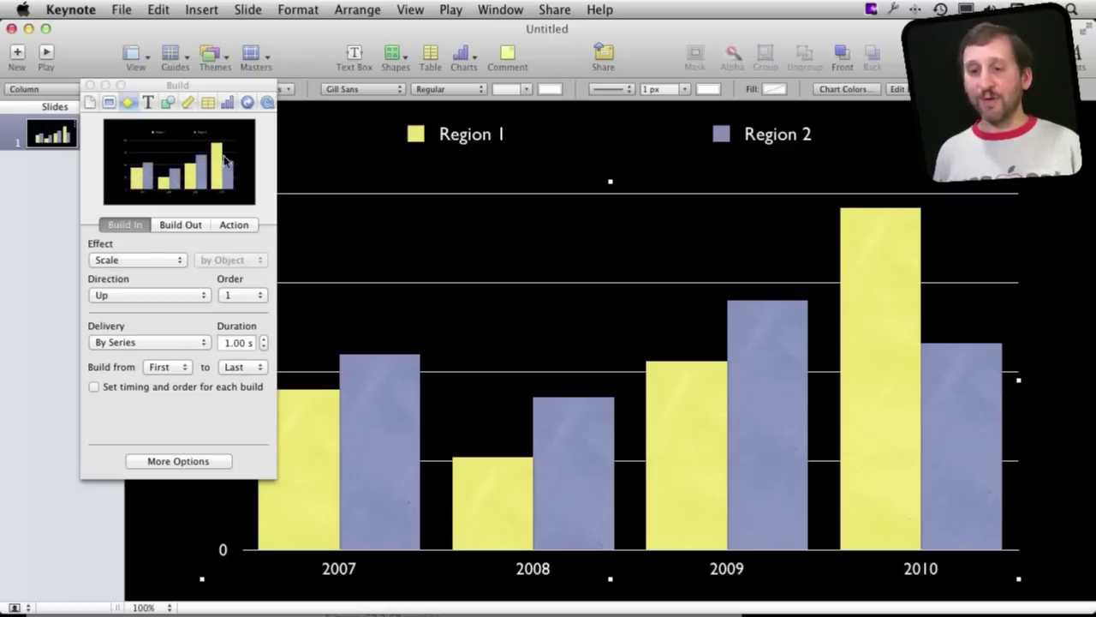
pyautogui.click(175, 349)
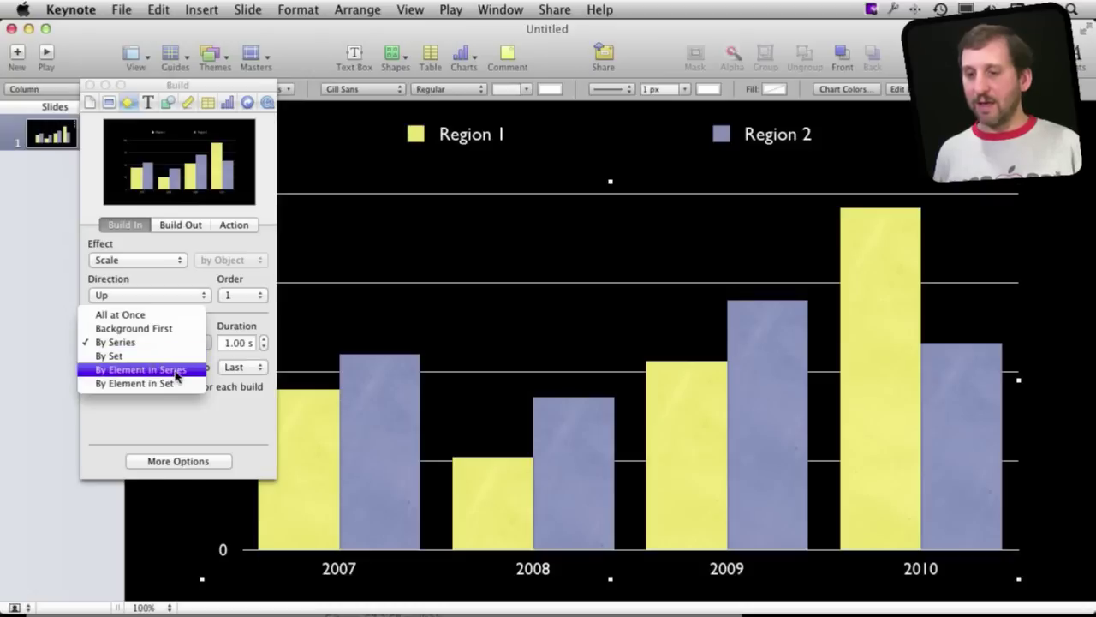
pyautogui.click(176, 370)
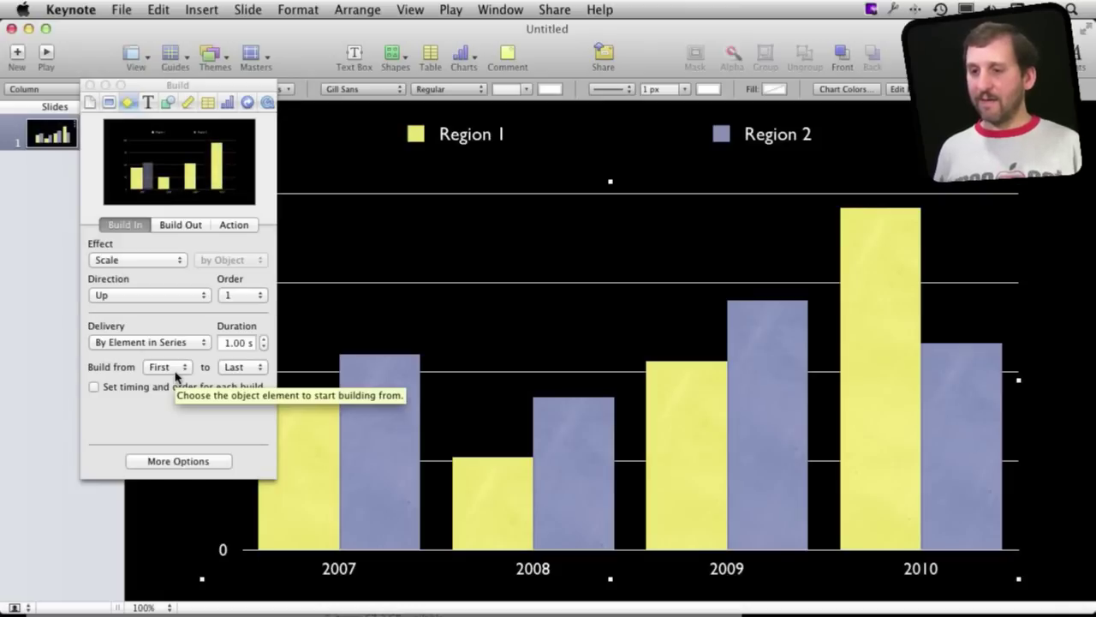
pyautogui.click(46, 51)
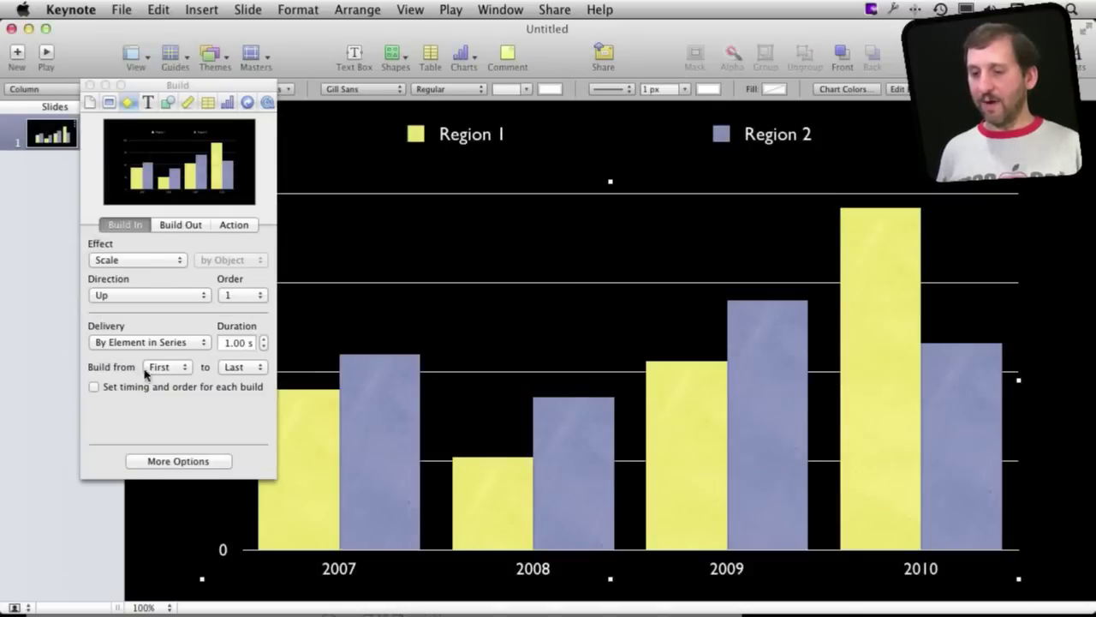
pyautogui.click(178, 461)
# Make the build start automatically after the prior build, delivered By Set
pyautogui.click(339, 422)
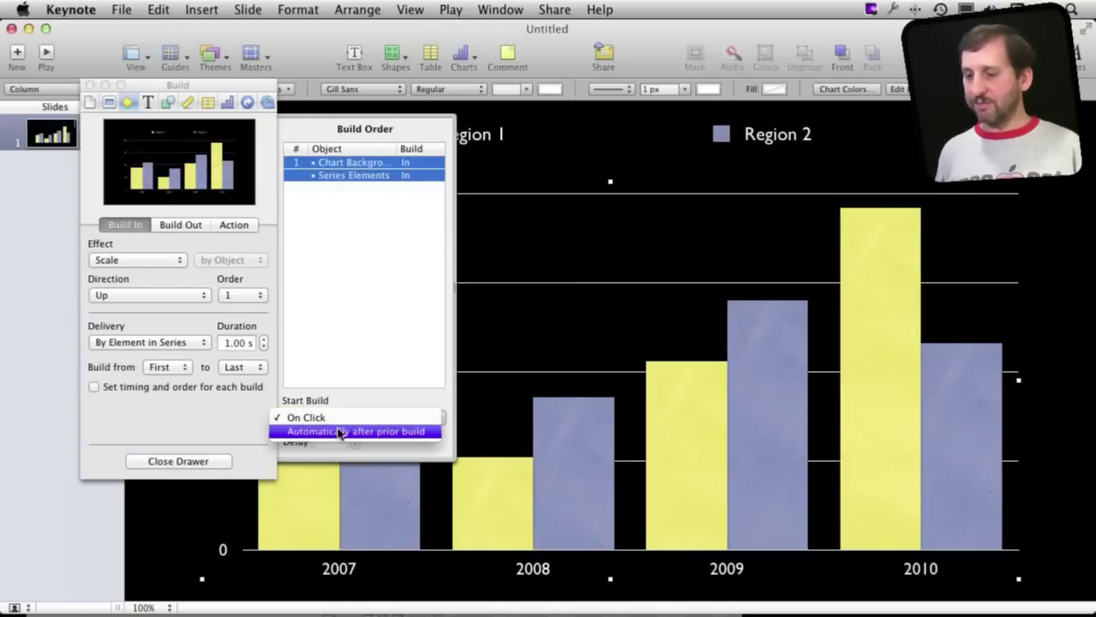
pyautogui.click(339, 431)
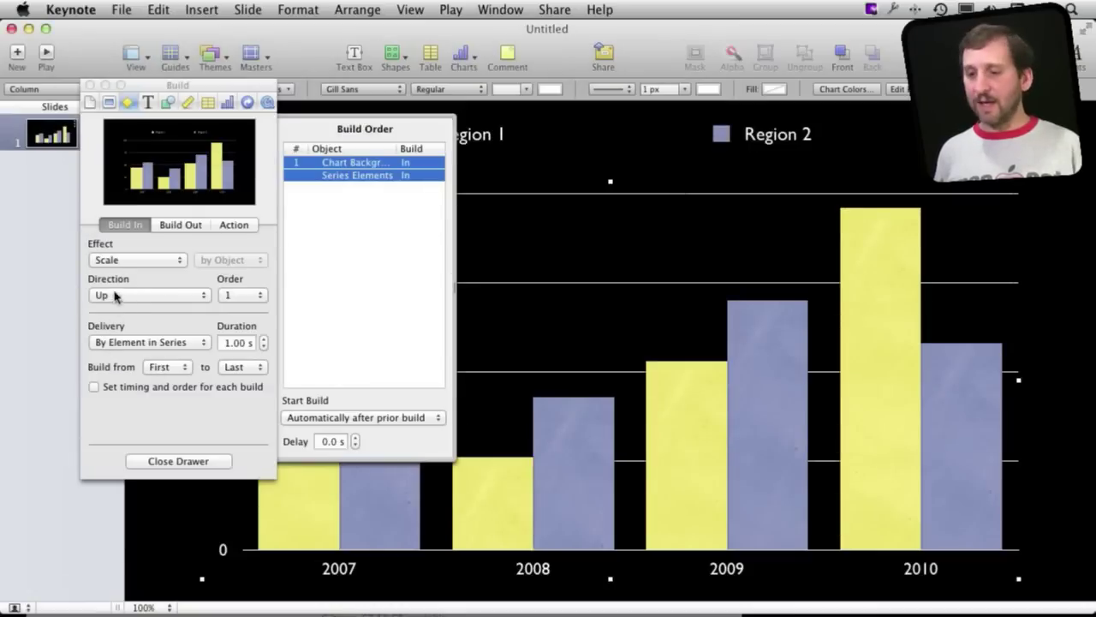
pyautogui.click(130, 348)
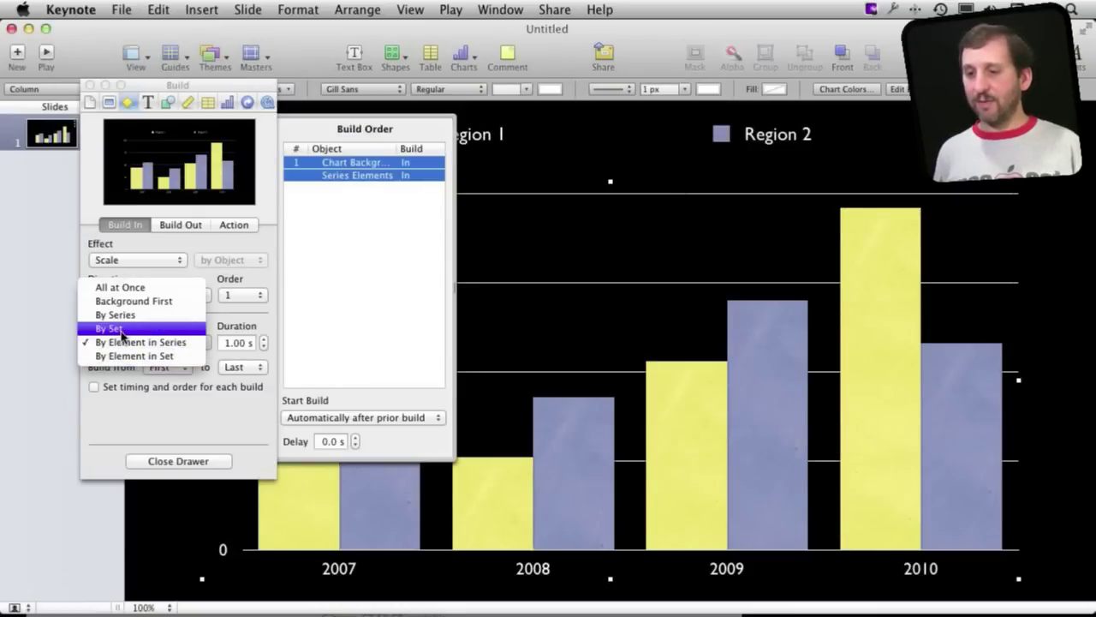
pyautogui.click(121, 331)
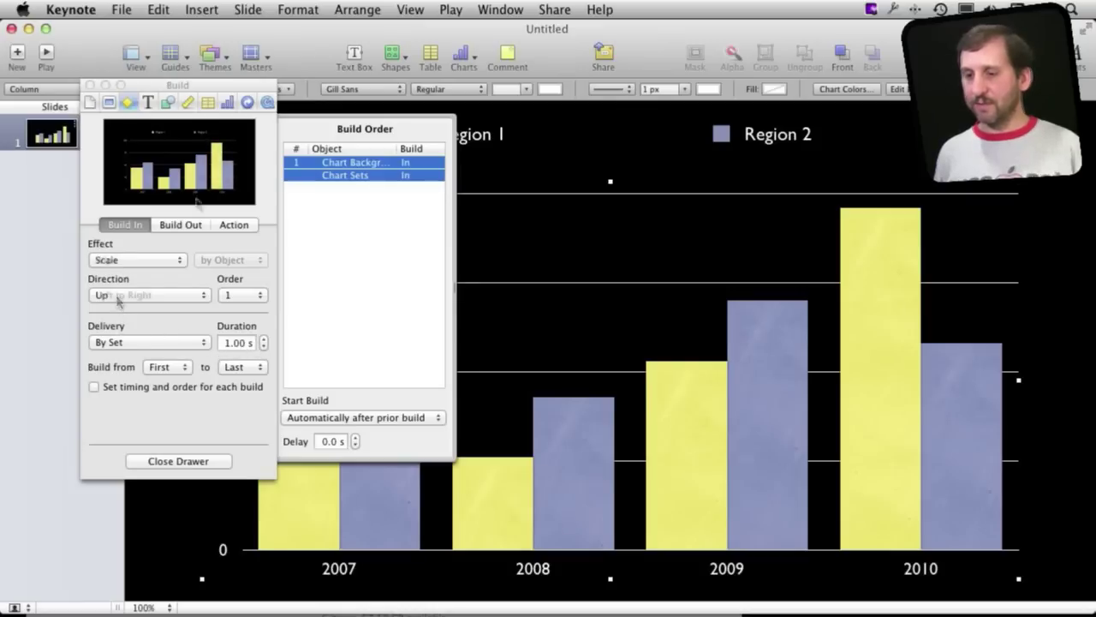
# Change the build effect to Wipe with direction Bottom to Top
pyautogui.click(137, 260)
pyautogui.click(159, 270)
pyautogui.click(141, 261)
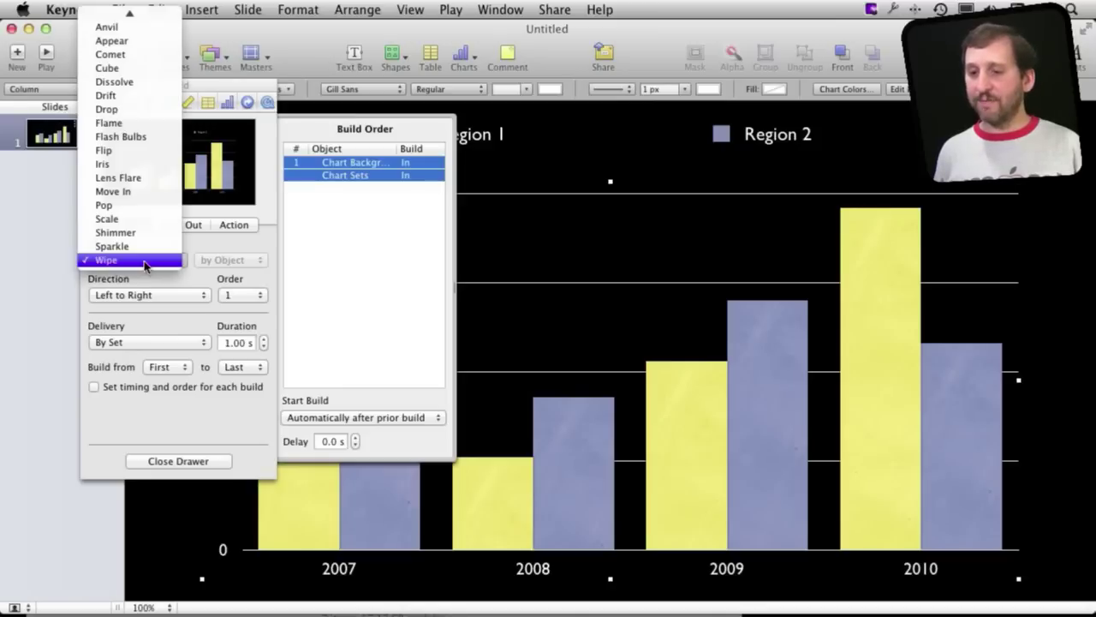
pyautogui.click(130, 299)
pyautogui.click(137, 297)
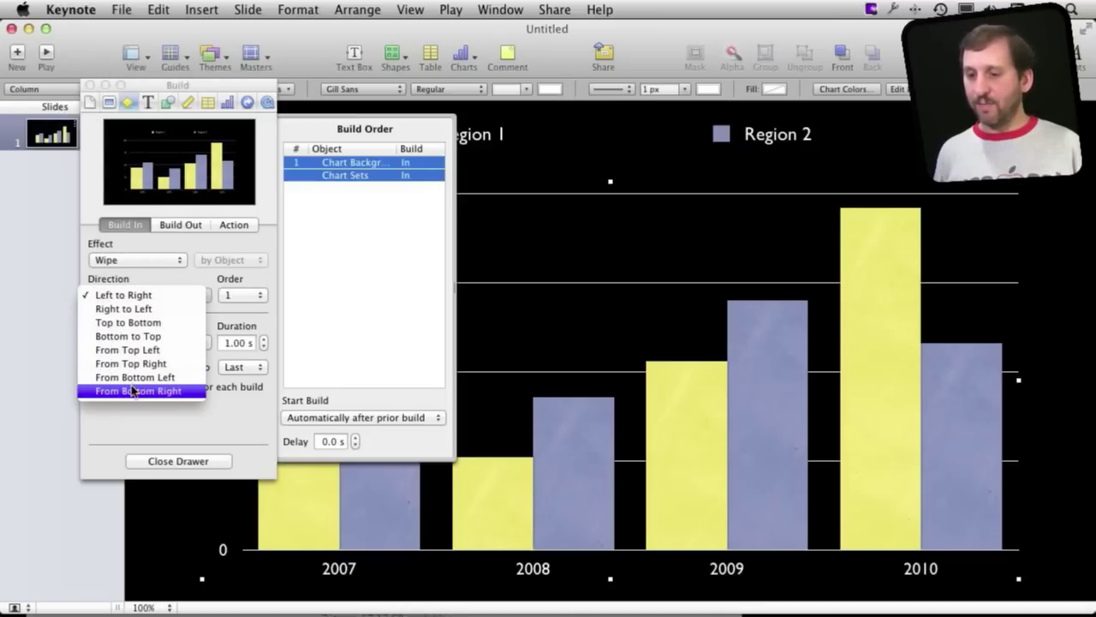
pyautogui.click(130, 337)
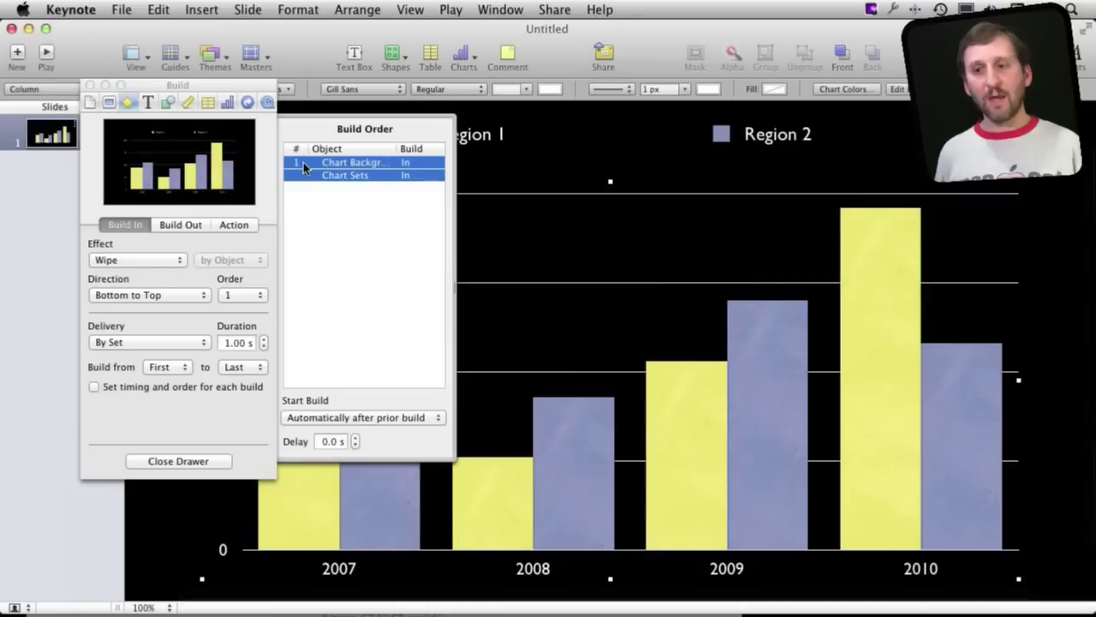
# Tilt the 3D pie chart and add year names to its percentage wedge labels
pyautogui.click(227, 103)
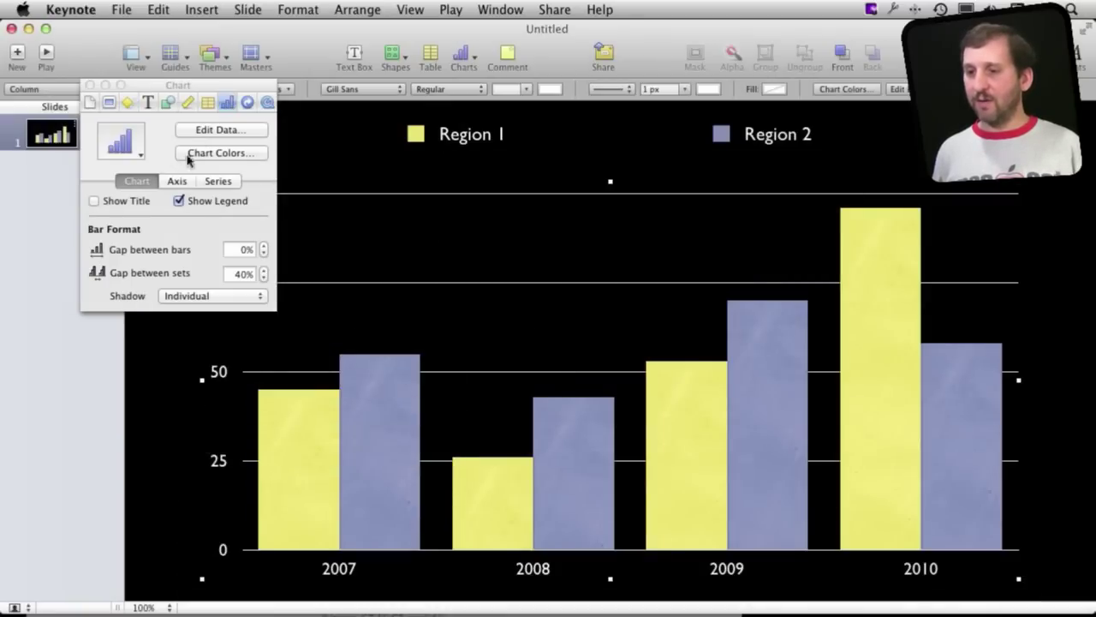
pyautogui.click(132, 144)
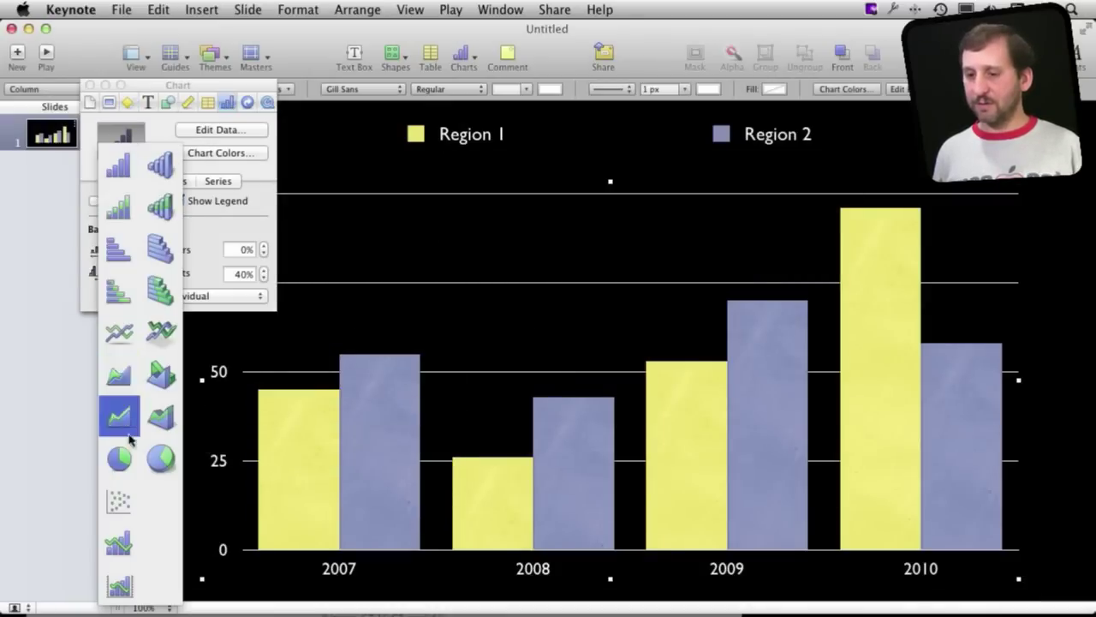
pyautogui.press('Escape')
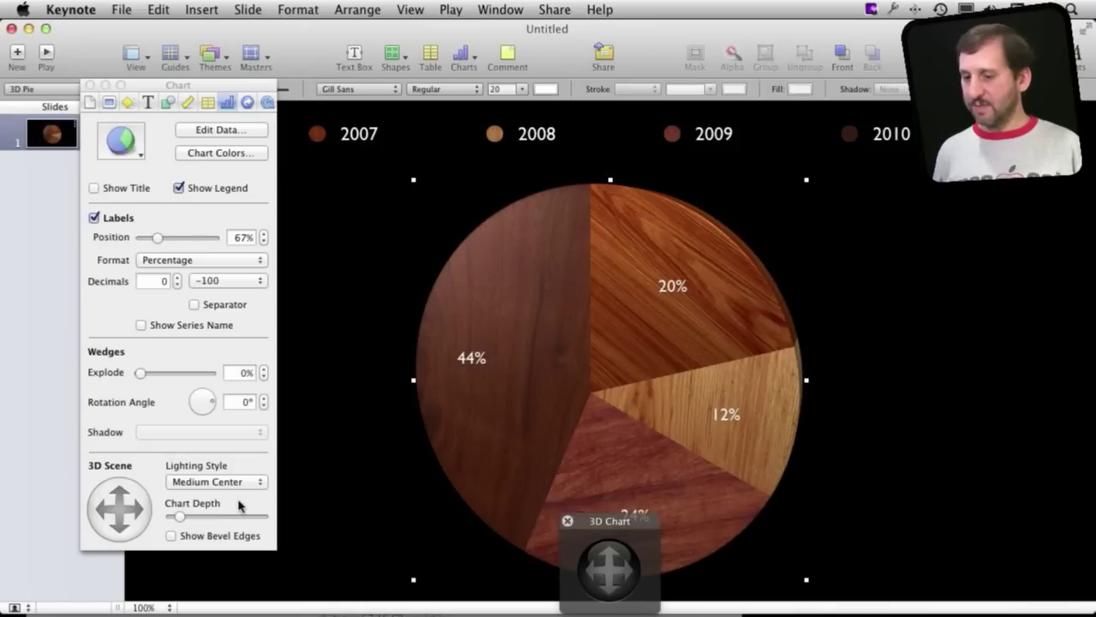
pyautogui.moveTo(120, 509); pyautogui.dragTo(142, 430)
pyautogui.click(140, 325)
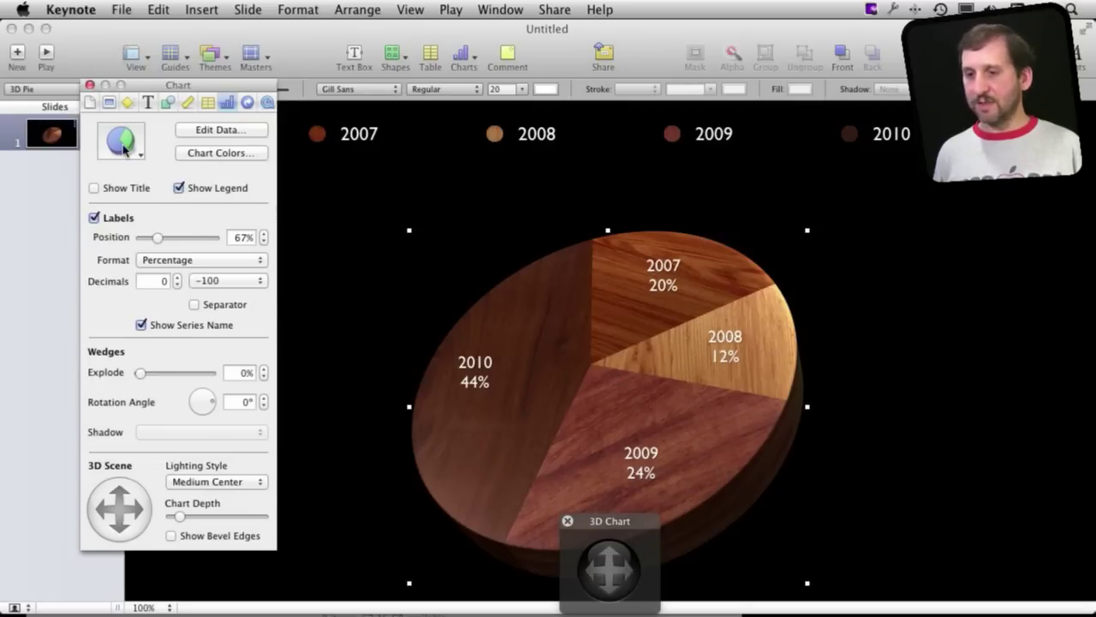
pyautogui.click(166, 103)
# Give the pie chart a Pop build-in delivered By Wedge and preview it
pyautogui.click(148, 102)
pyautogui.click(129, 103)
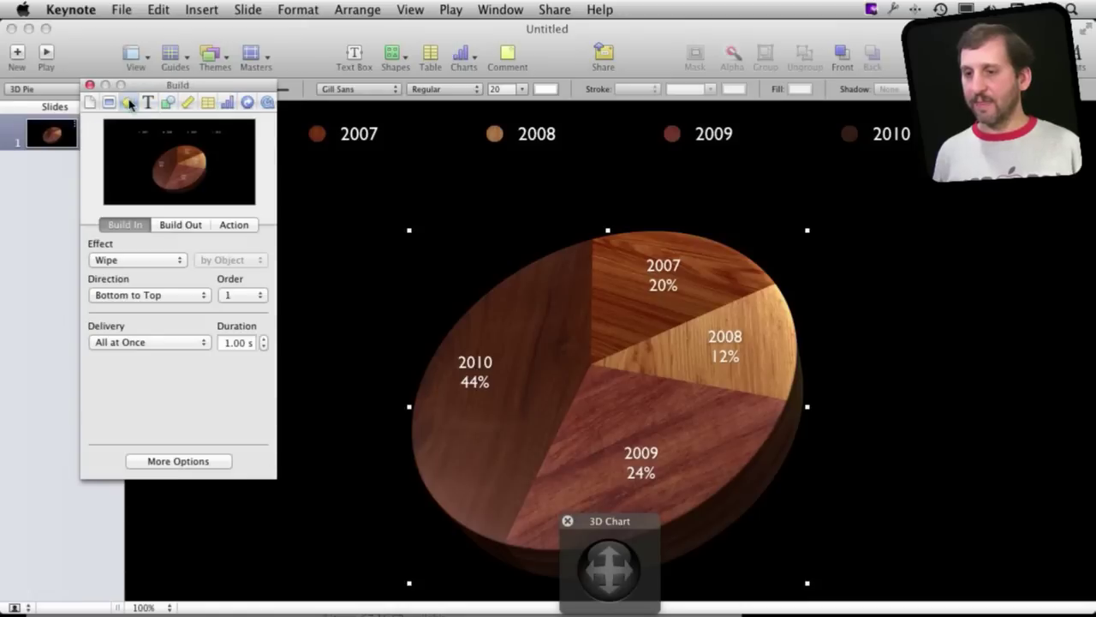
pyautogui.click(133, 260)
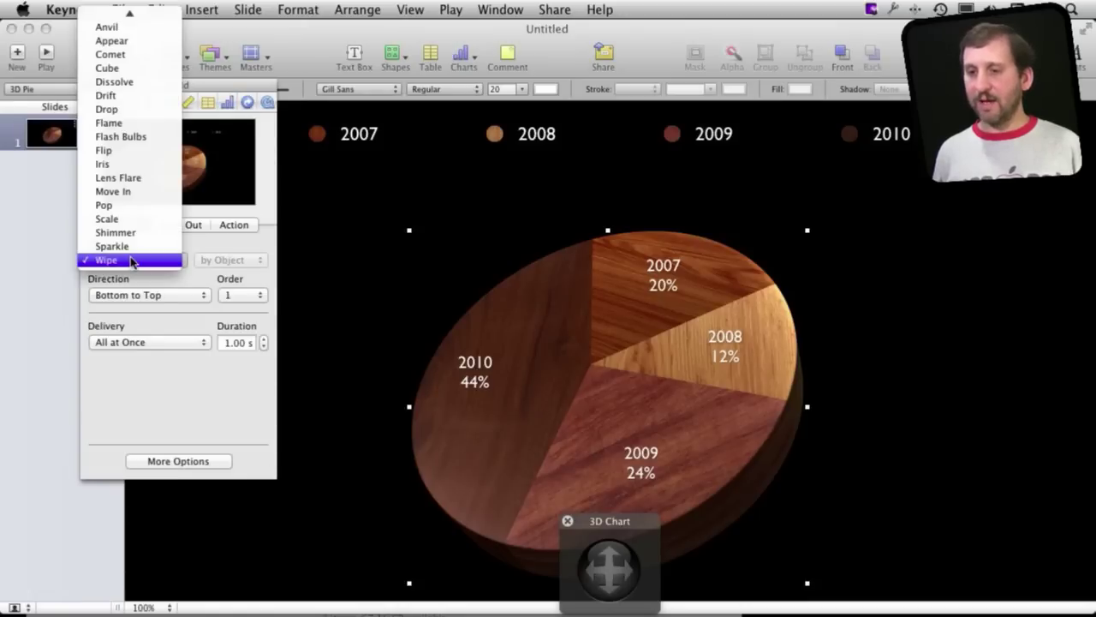
pyautogui.click(126, 206)
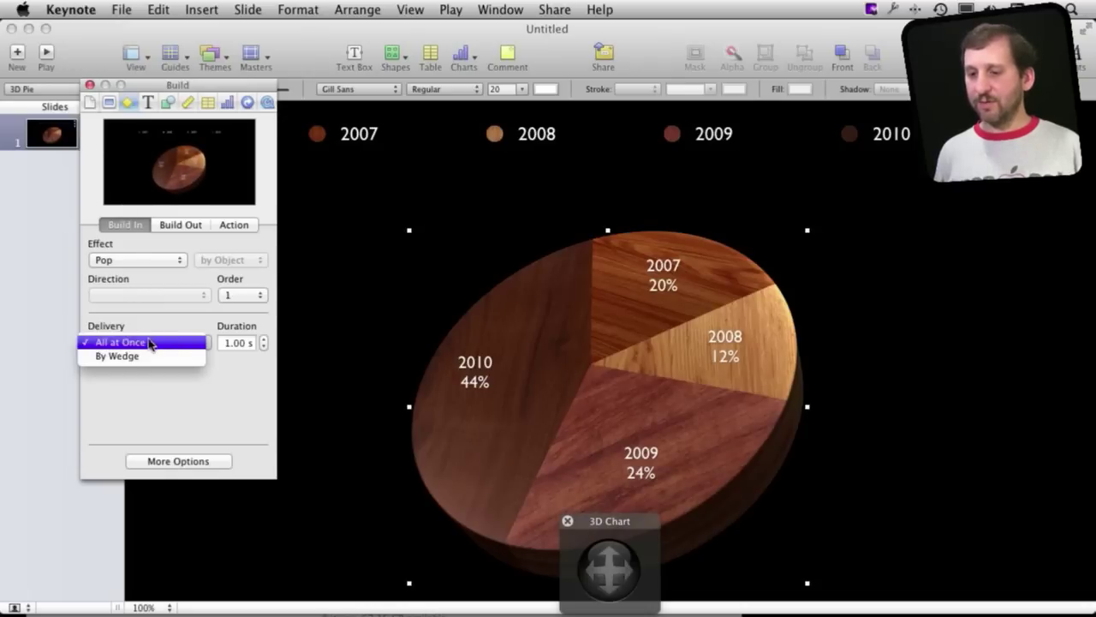
pyautogui.click(147, 356)
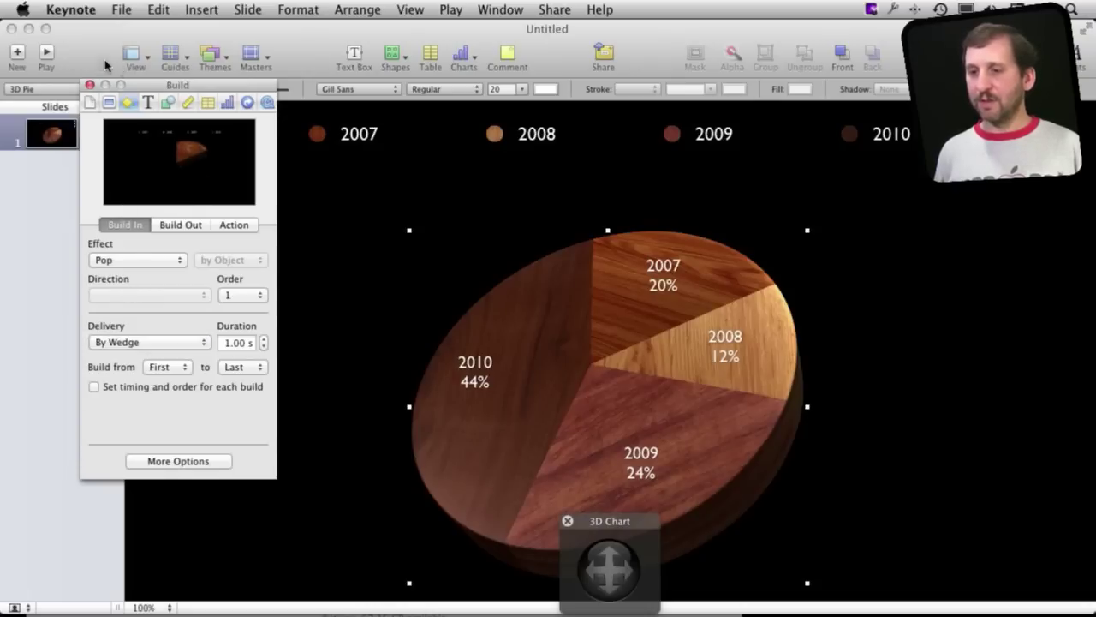
pyautogui.click(48, 53)
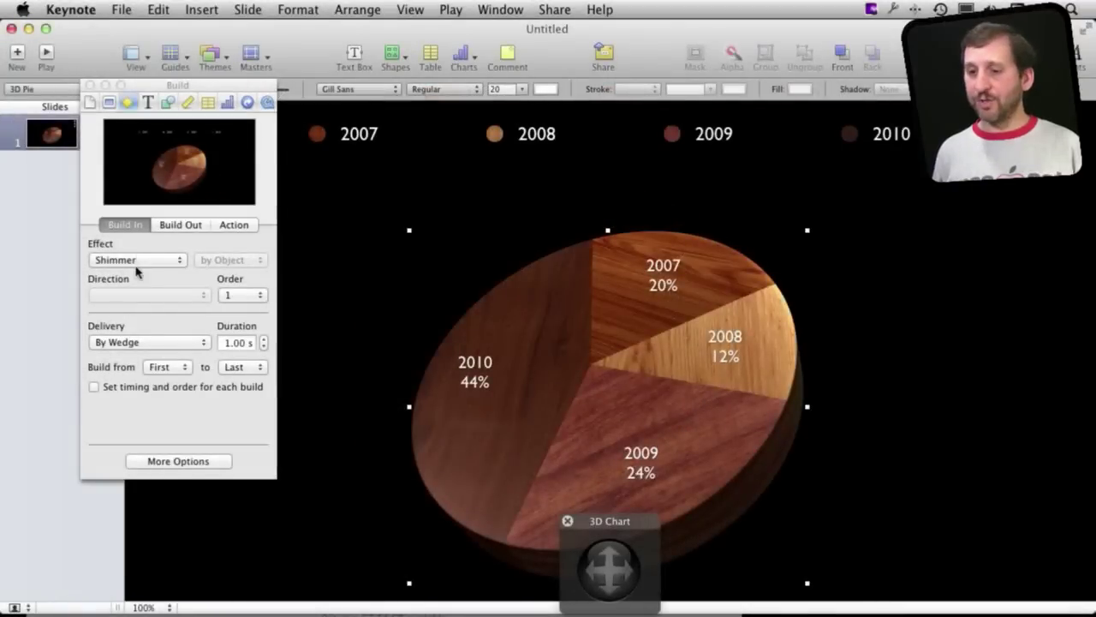
# Switch the build effect to Shimmer and preview the slideshow
pyautogui.click(136, 261)
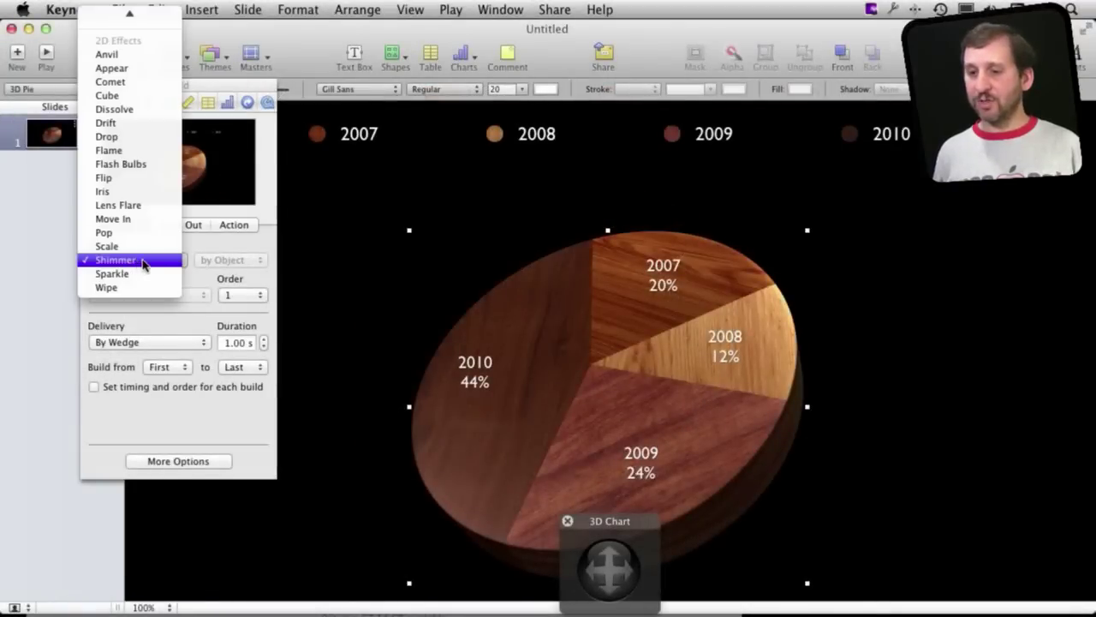
pyautogui.click(218, 268)
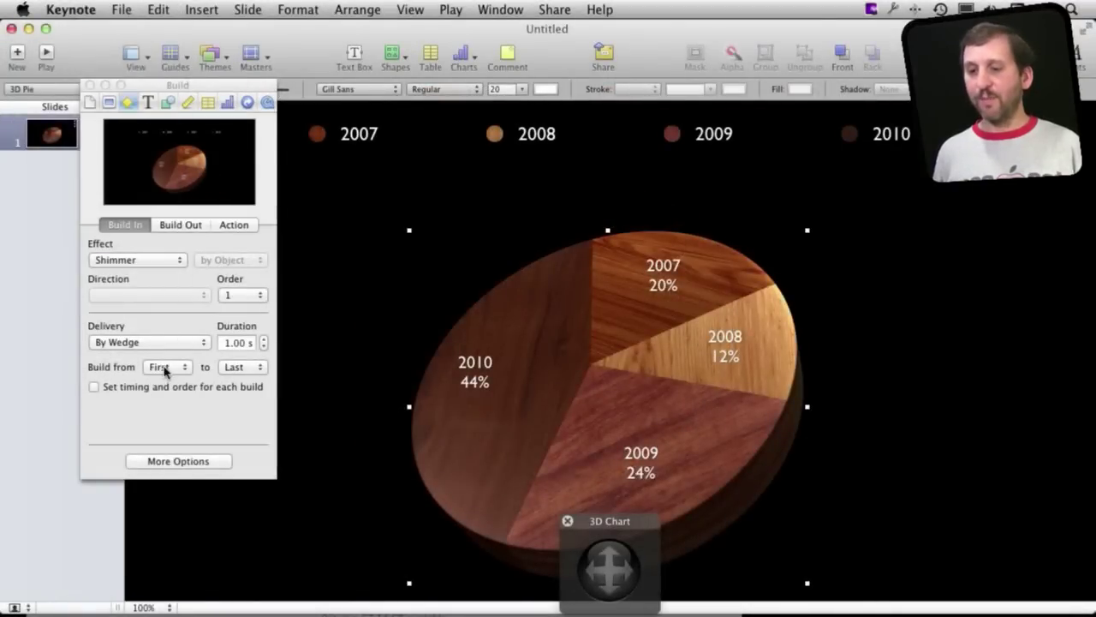
pyautogui.press('alt+super+p')
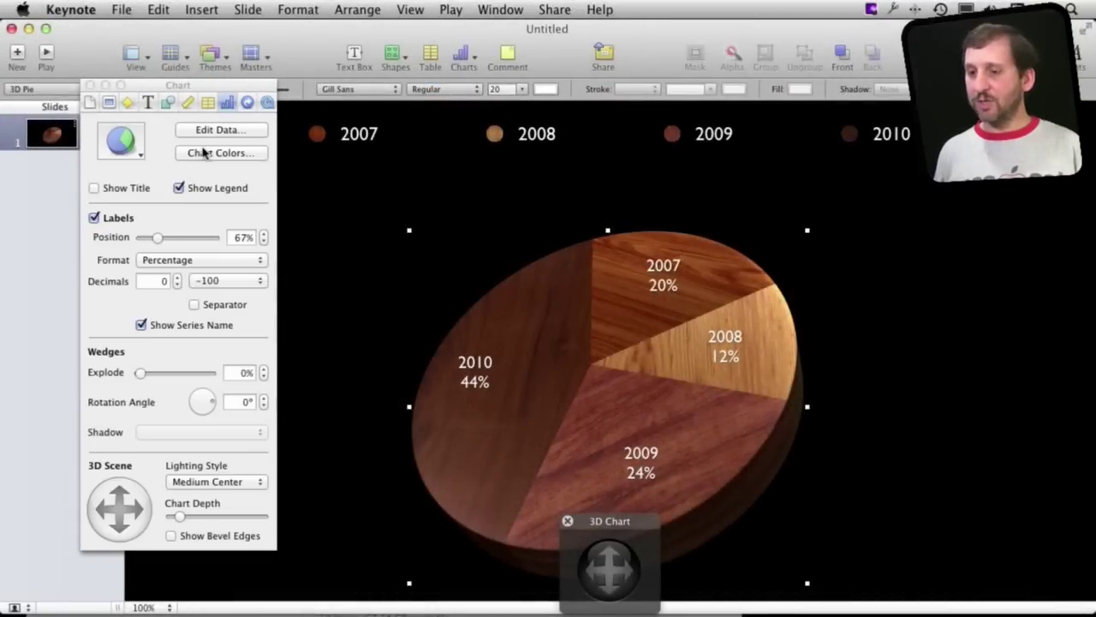
# Convert the pie into a 2D line chart and give it a Wipe build-in
pyautogui.click(133, 147)
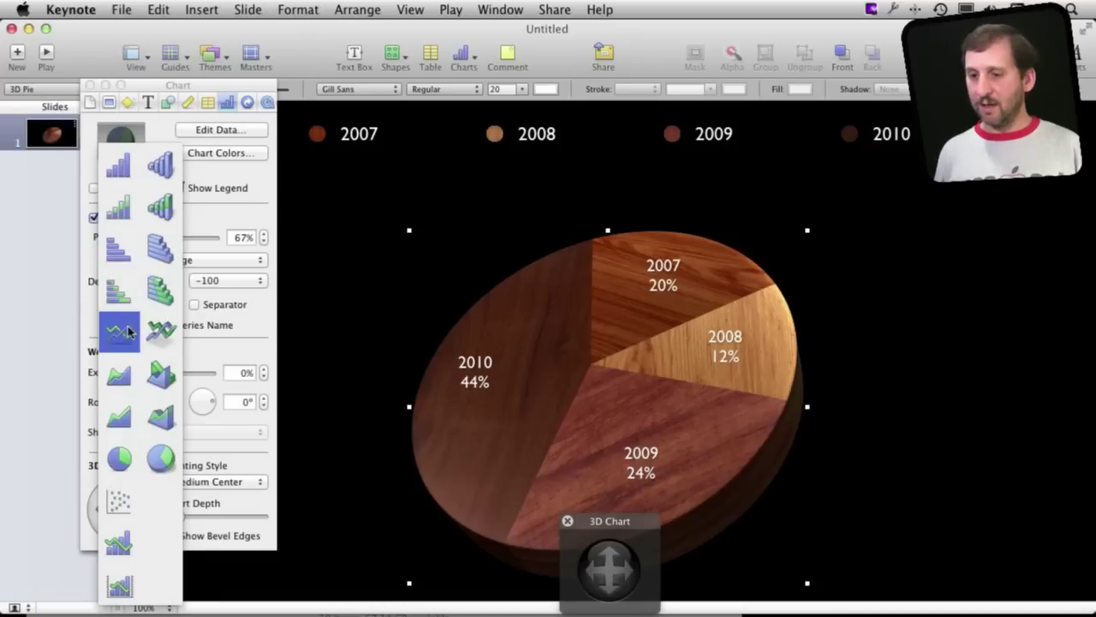
pyautogui.click(129, 340)
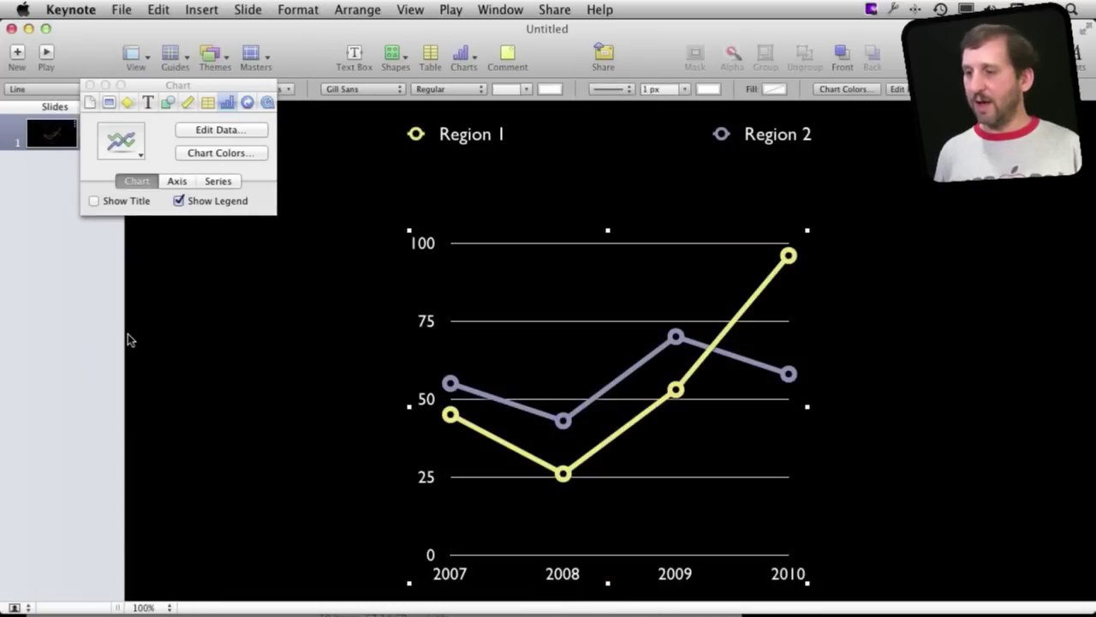
pyautogui.click(129, 104)
pyautogui.click(120, 258)
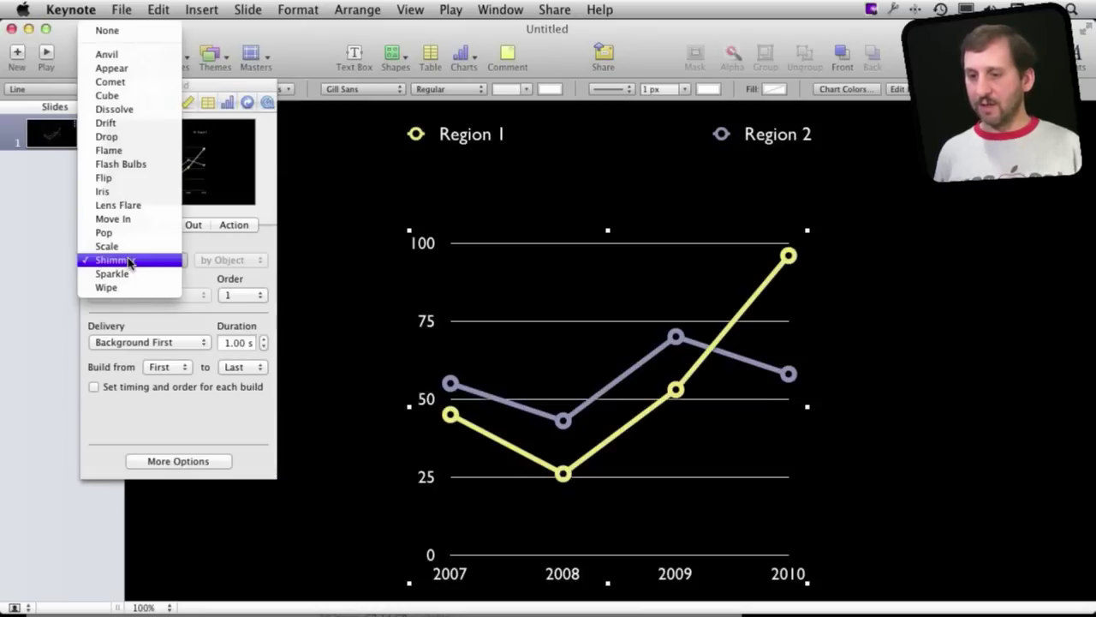
pyautogui.click(125, 287)
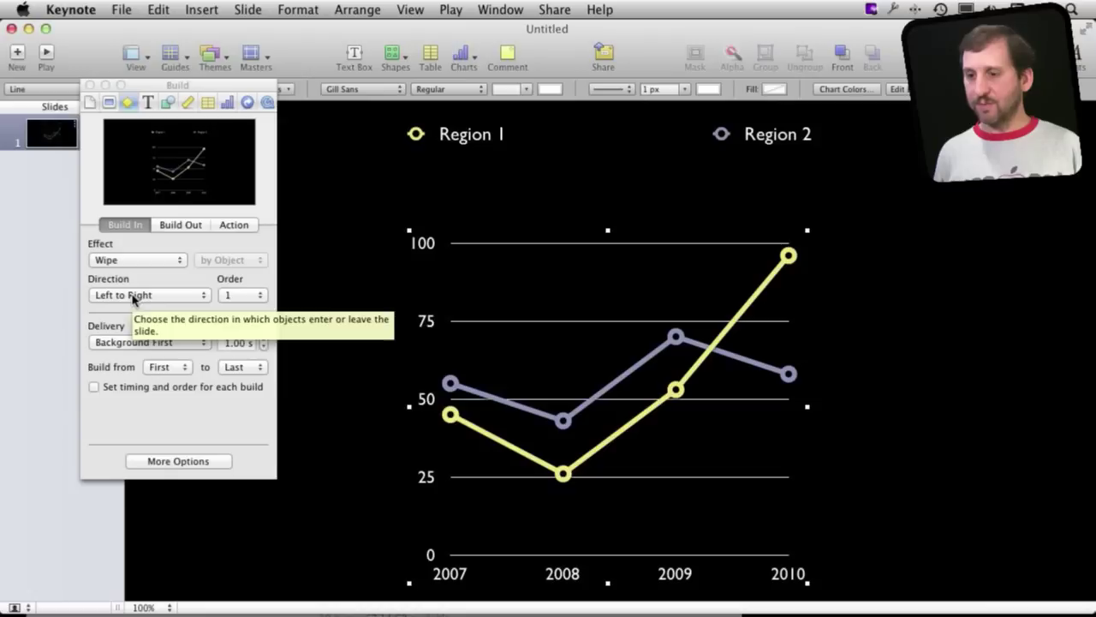
# Deliver the Wipe build By Series and preview it in the slideshow
pyautogui.click(150, 344)
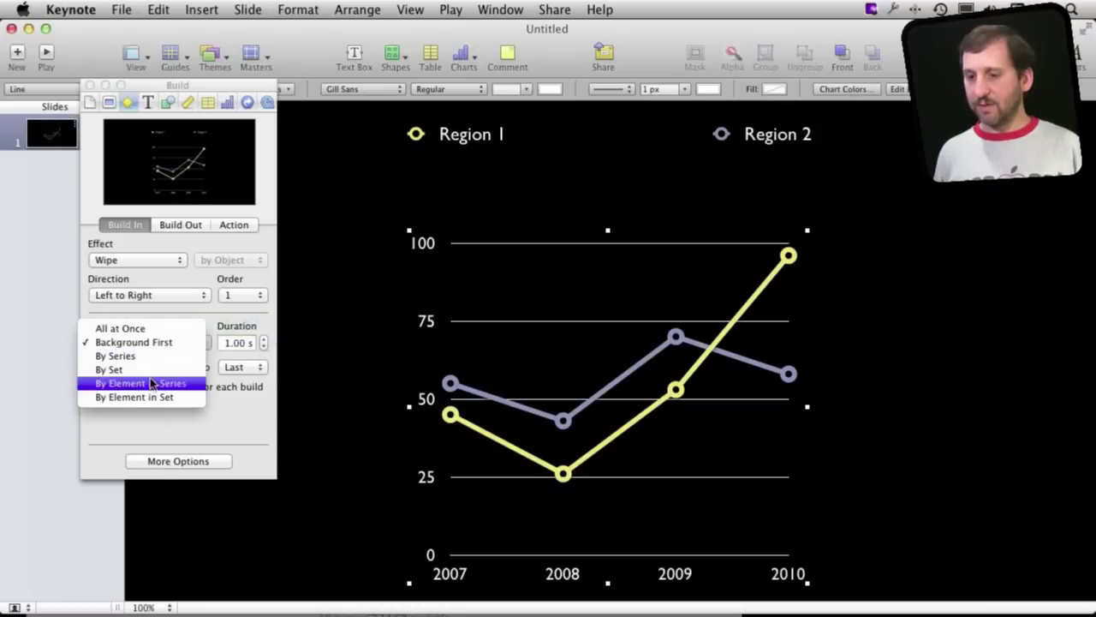
pyautogui.click(150, 369)
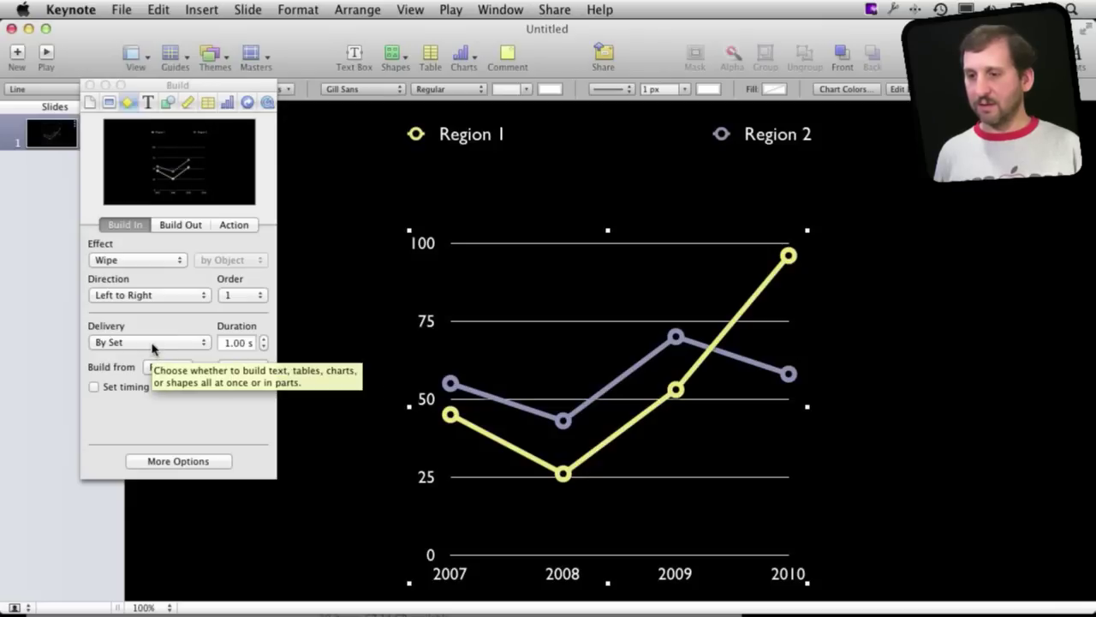
pyautogui.click(153, 343)
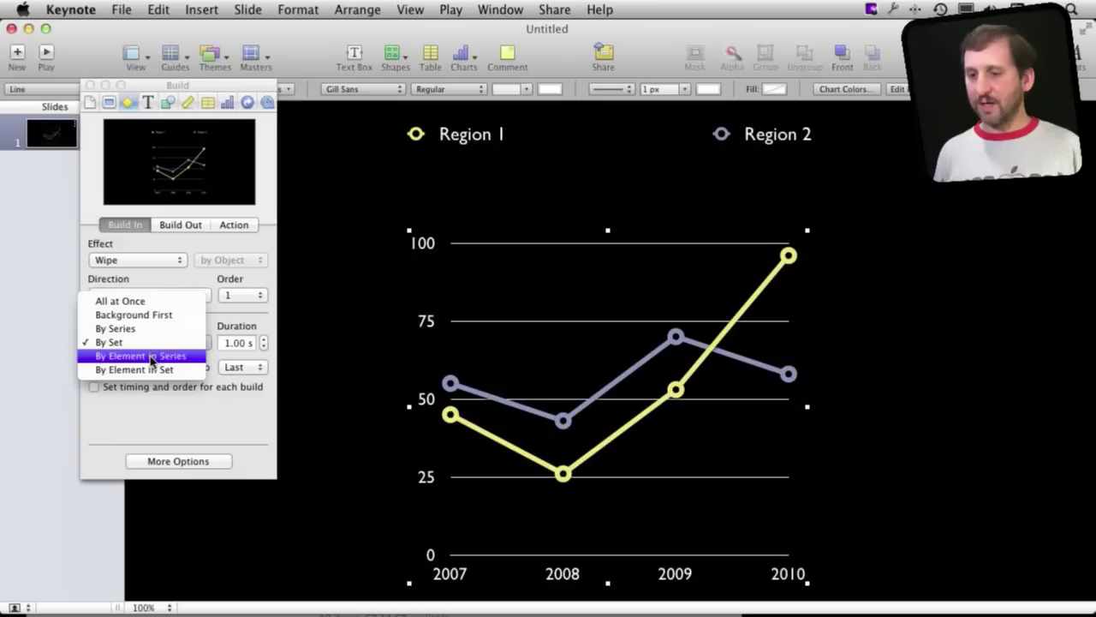
pyautogui.click(149, 329)
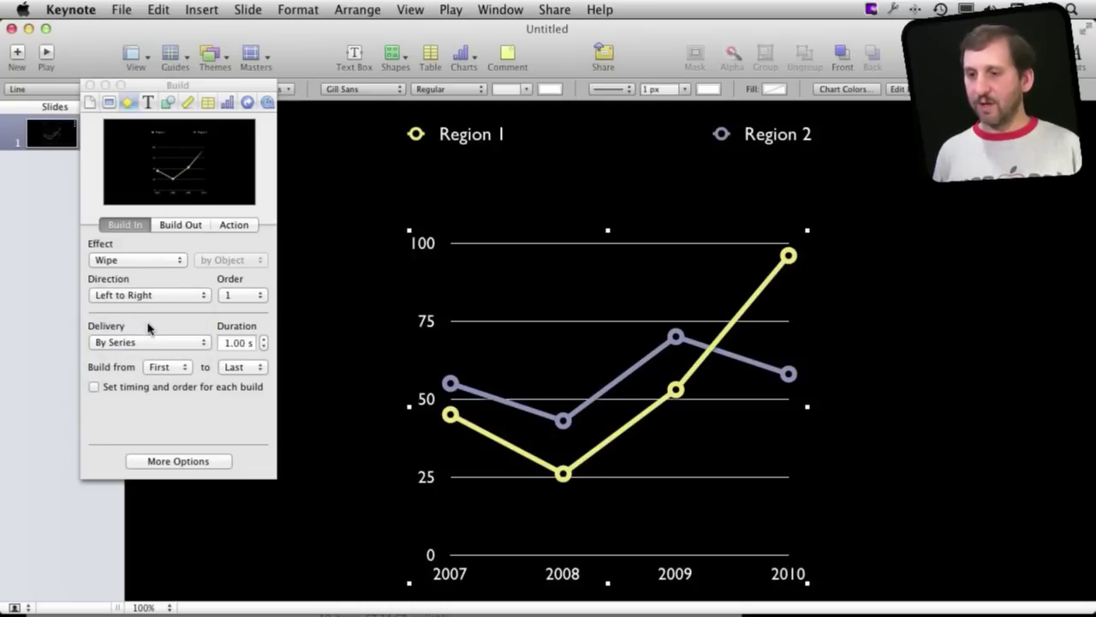
pyautogui.press('alt+super+p')
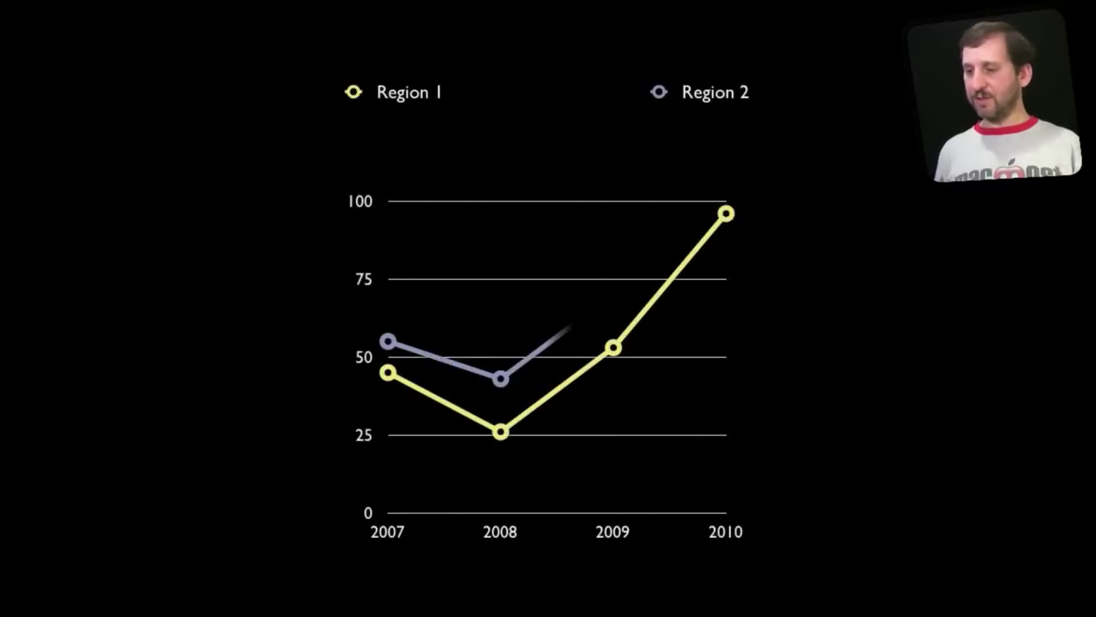
# Drag the line chart's left and right edges out to span nearly the full slide width
pyautogui.press('Escape')
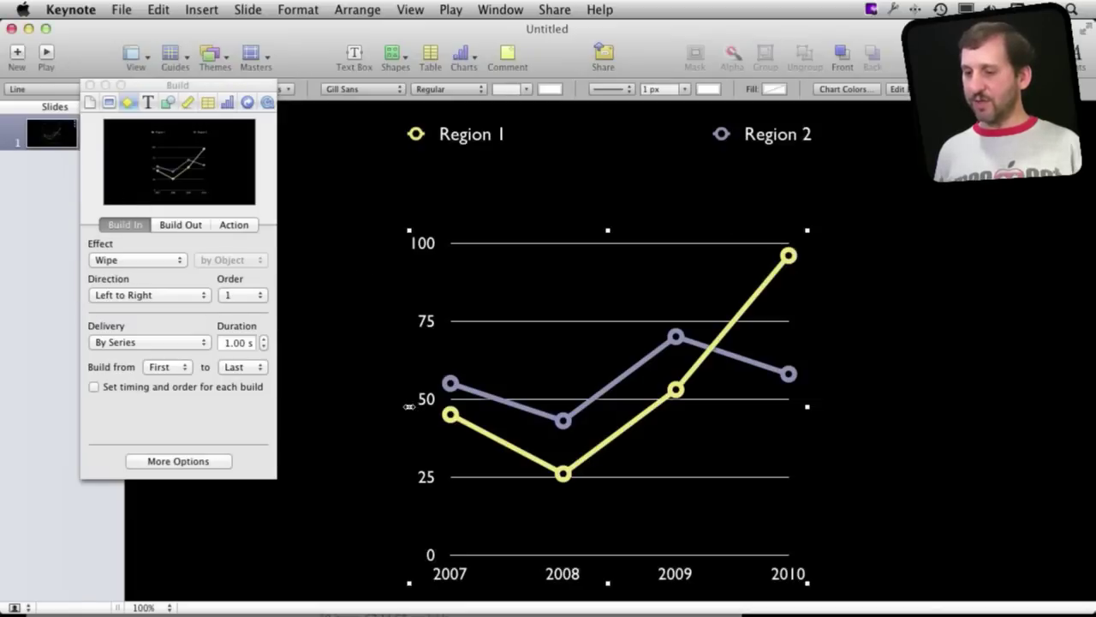
pyautogui.moveTo(409, 406); pyautogui.dragTo(162, 406)
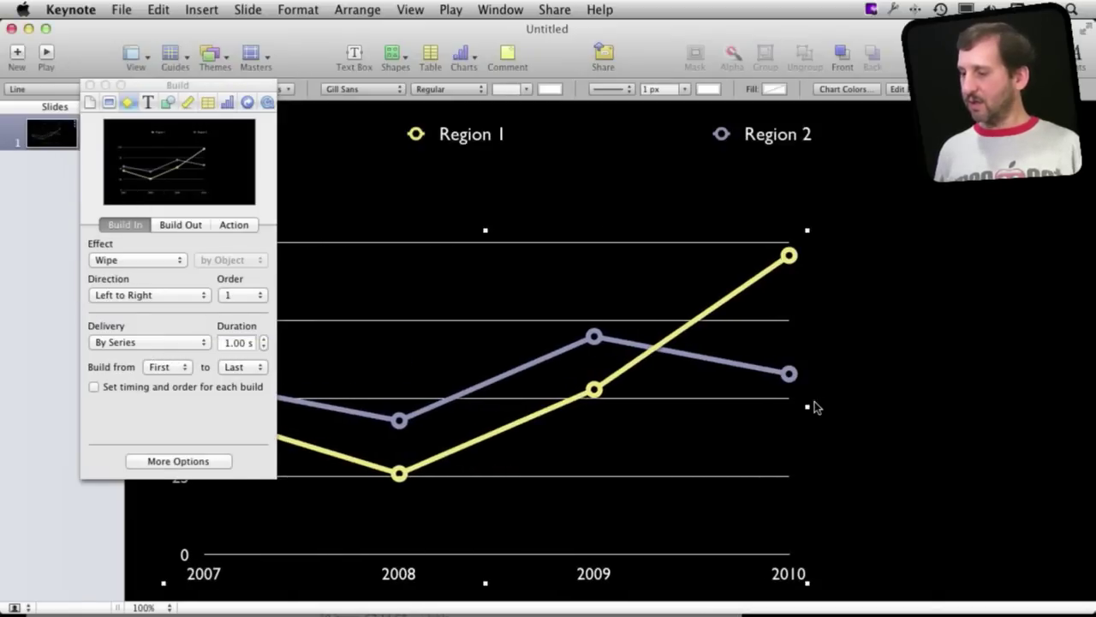
pyautogui.moveTo(815, 407); pyautogui.dragTo(1069, 408)
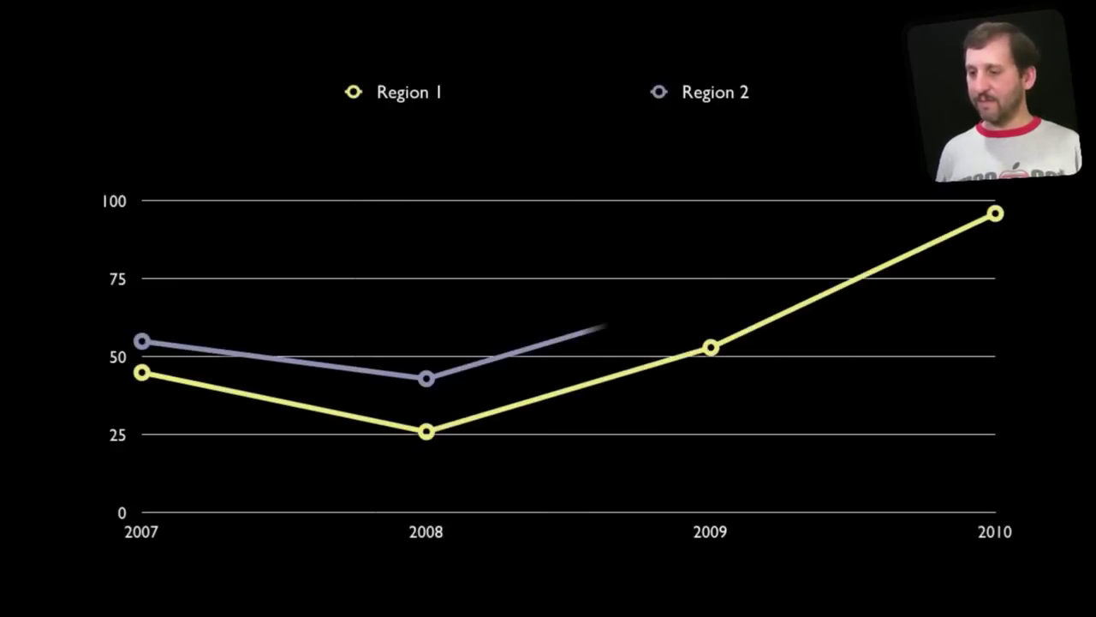
pyautogui.press('Escape')
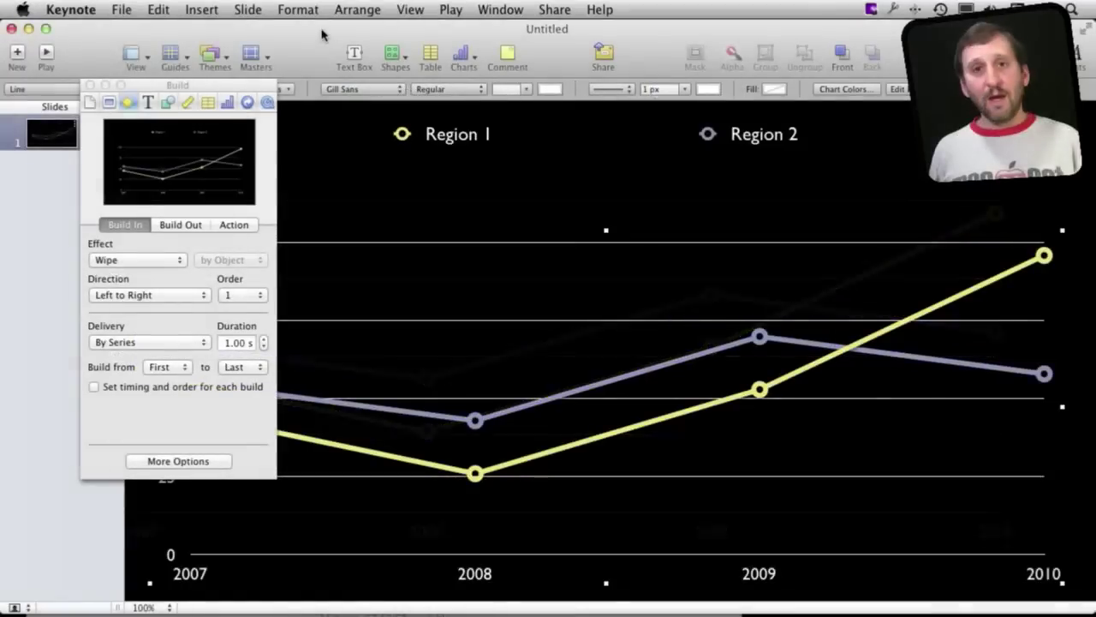
pyautogui.click(121, 11)
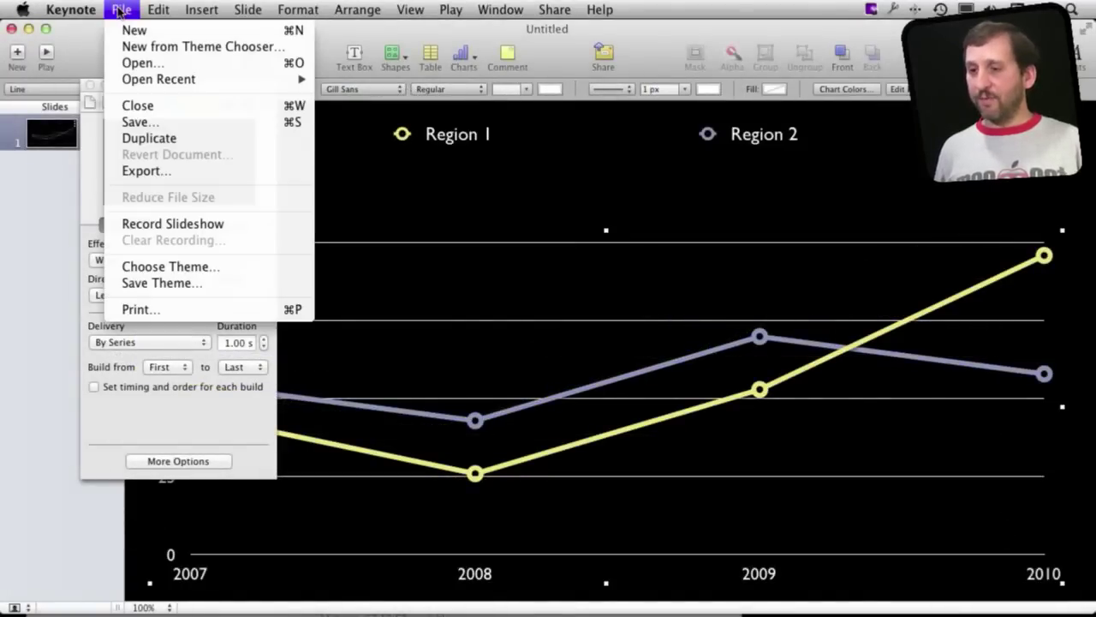
pyautogui.click(144, 170)
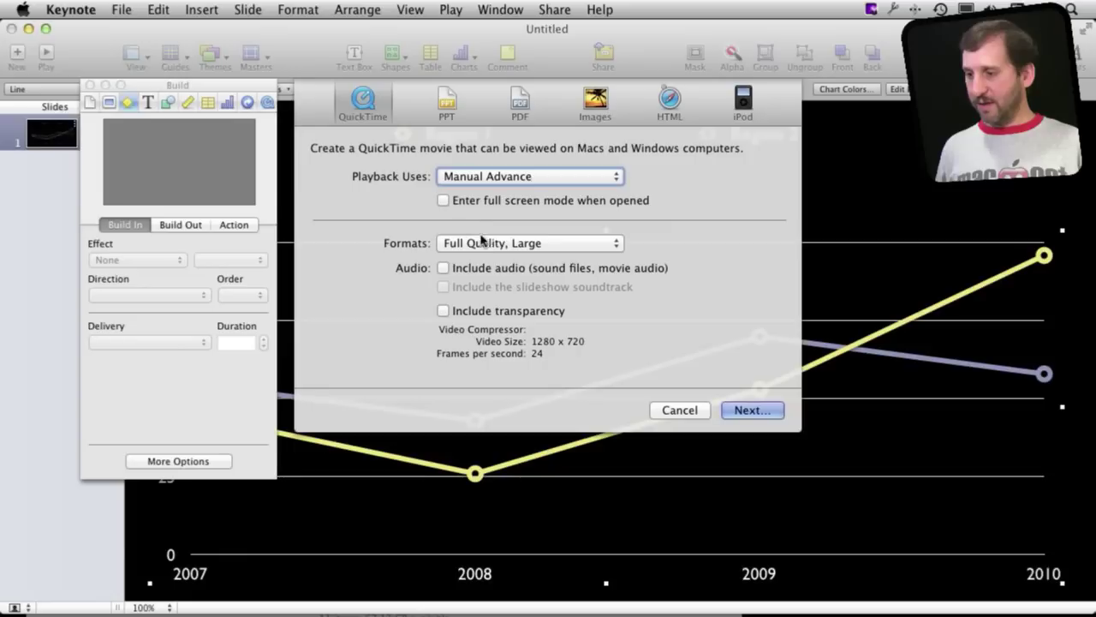
pyautogui.click(500, 177)
pyautogui.click(501, 222)
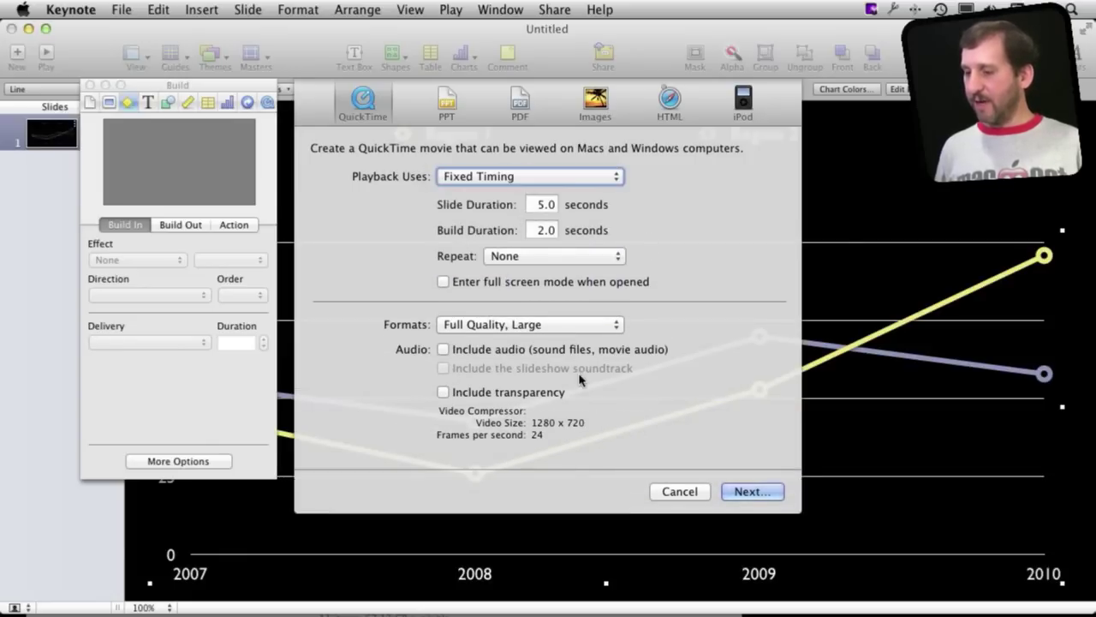
pyautogui.click(690, 491)
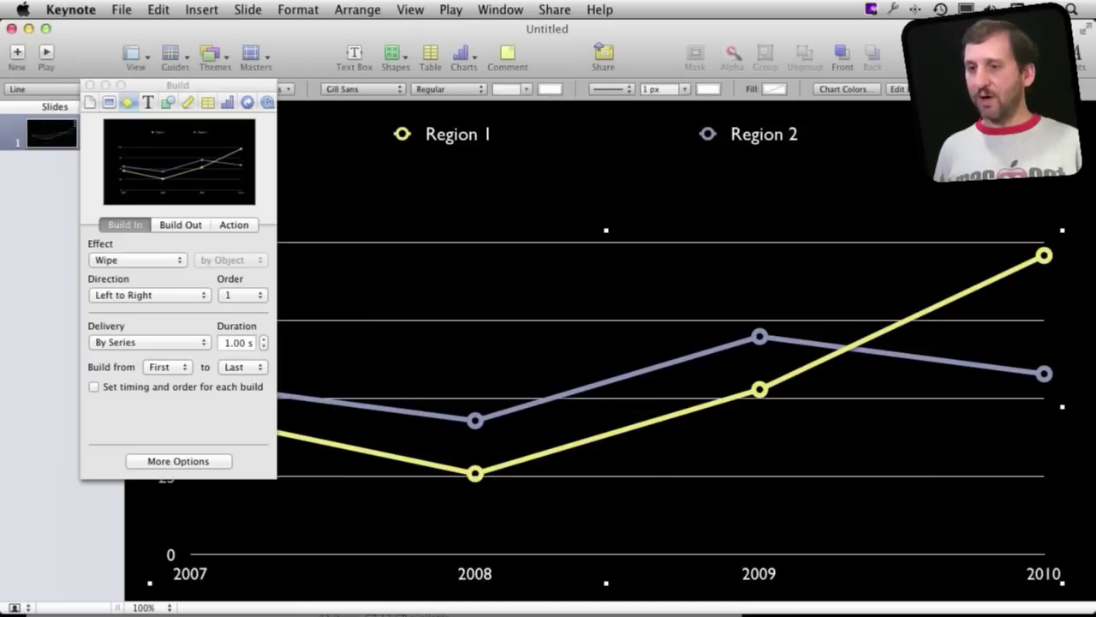
# Review the document's slideshow settings, keeping the slide size at 1280 x 720
pyautogui.click(90, 102)
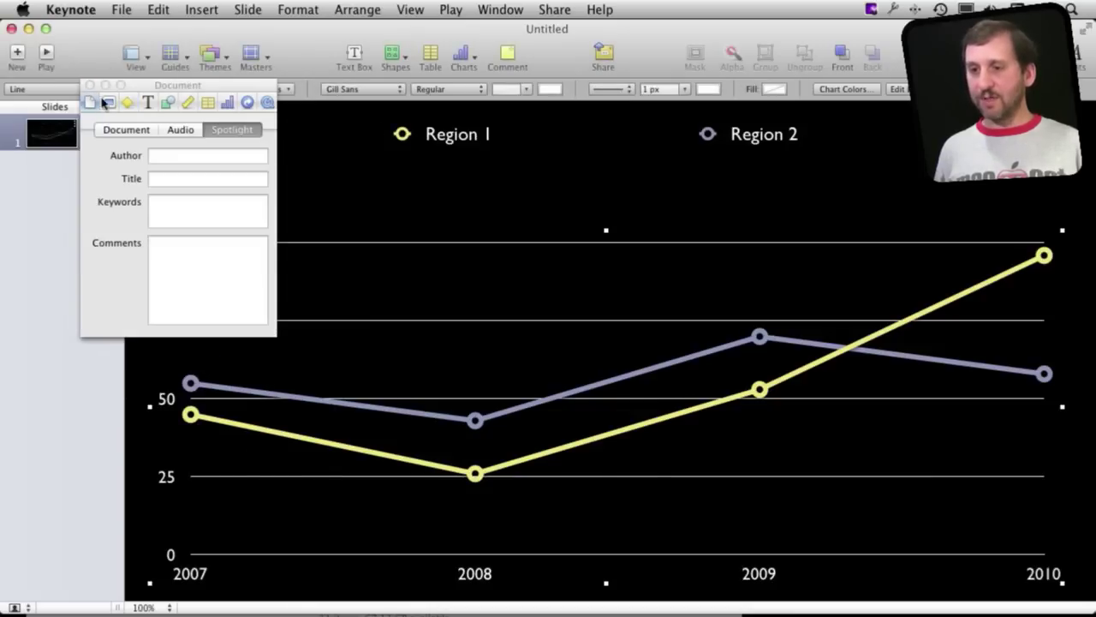
pyautogui.click(126, 130)
pyautogui.click(195, 336)
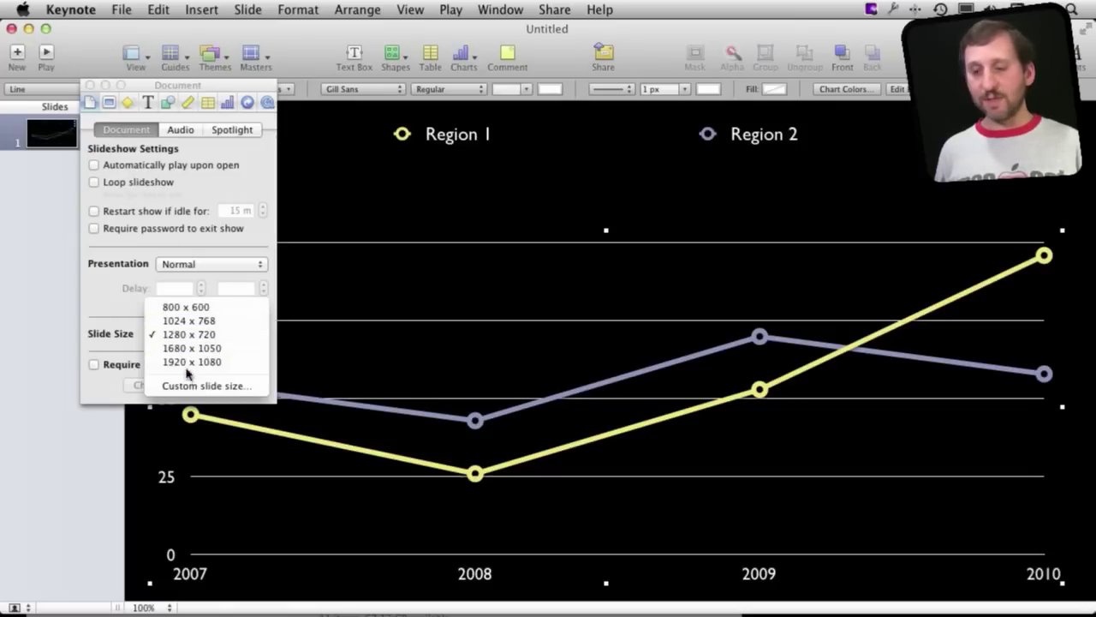
pyautogui.click(109, 316)
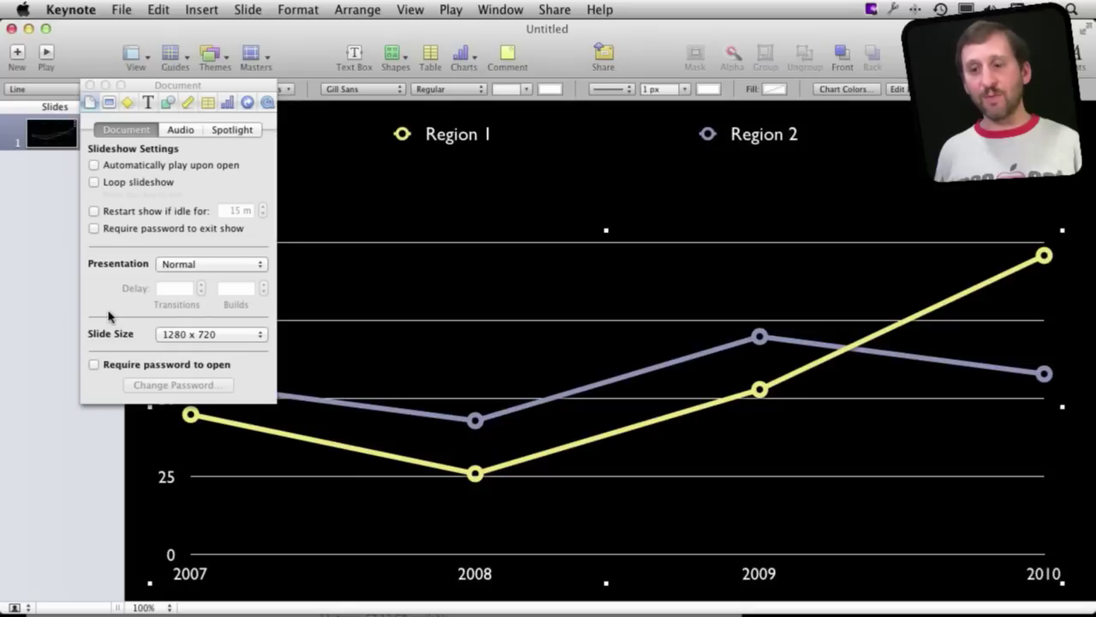